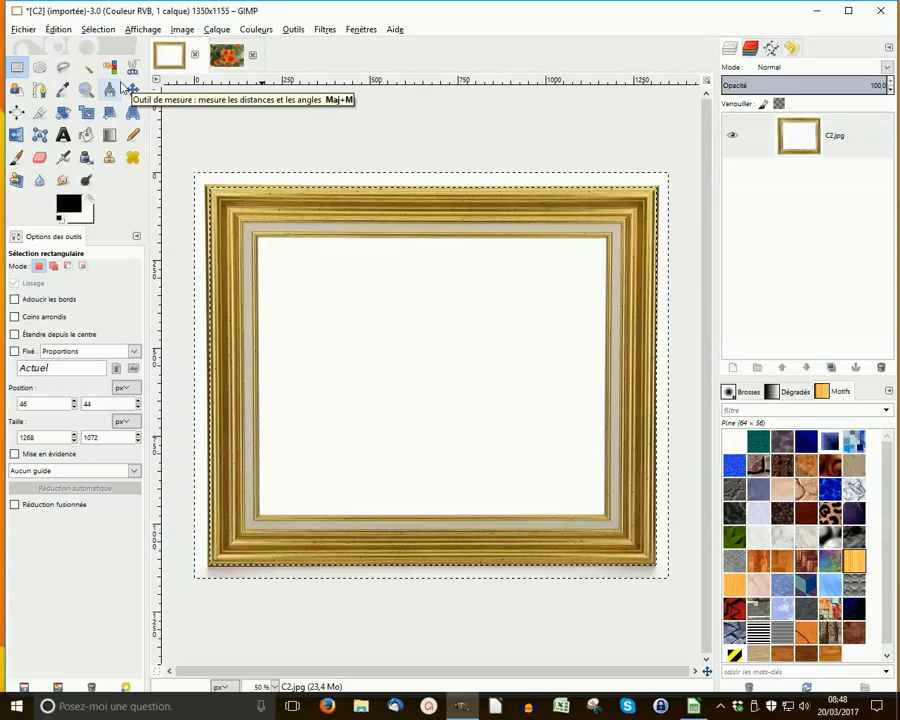
Delete the selected white area around the outside of the gold frame and clear the selection
key("Delete")
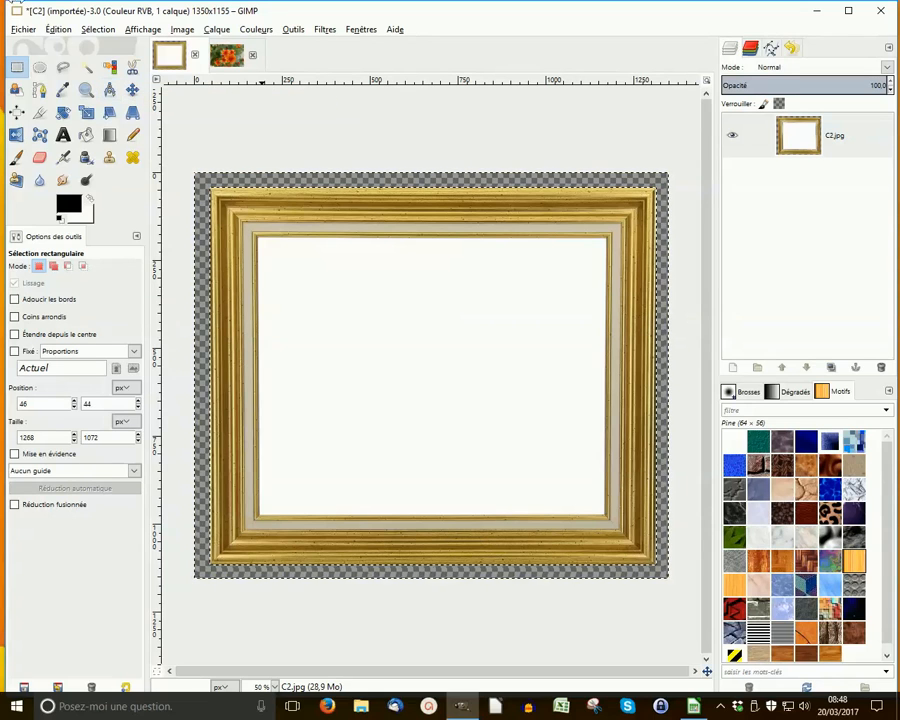
left_click(108, 31)
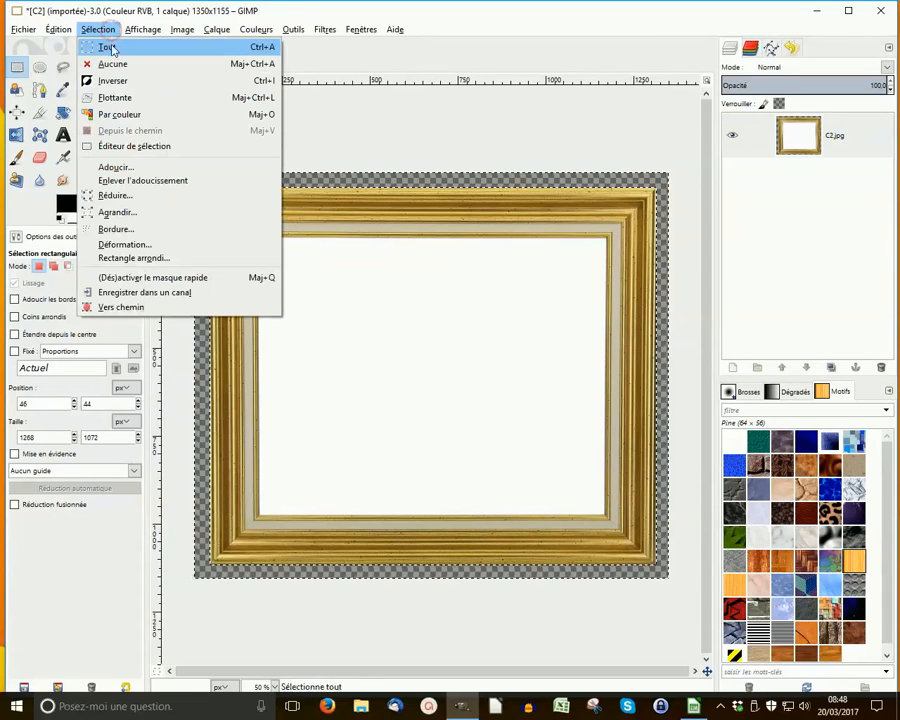
left_click(113, 65)
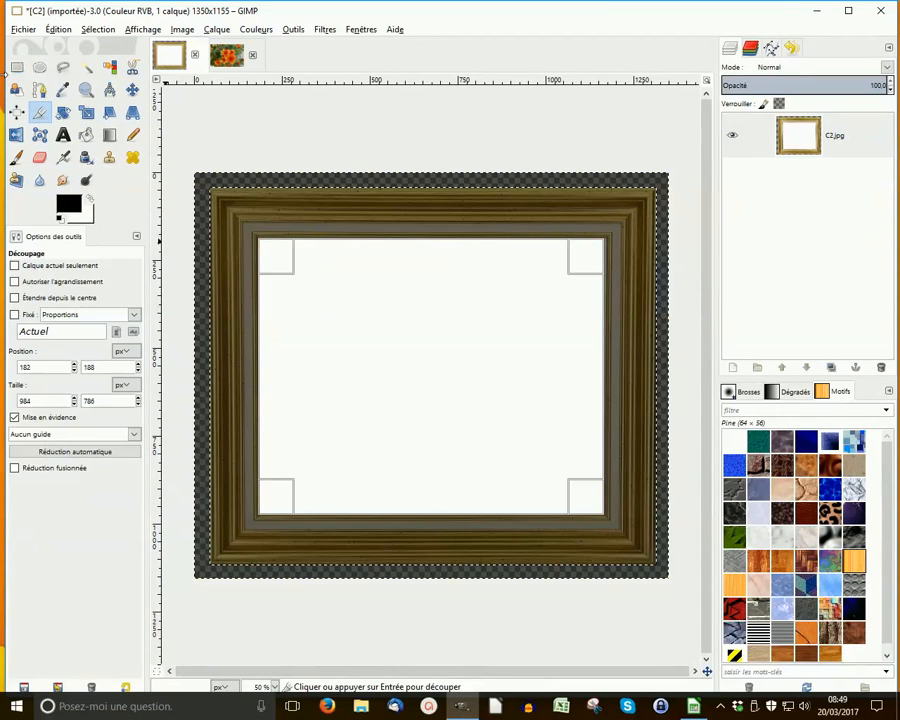
Select the white interior of the frame with a rectangle of about 988 × 774 px and delete it
left_click(17, 67)
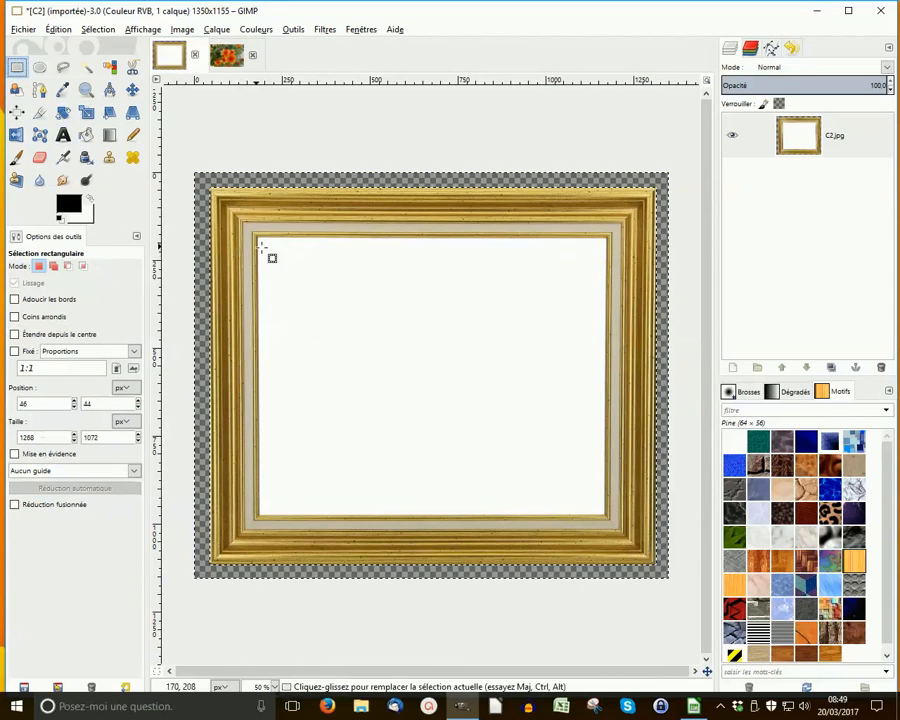
left_click_drag(260, 240, 600, 508)
left_click_drag(266, 248, 270, 254)
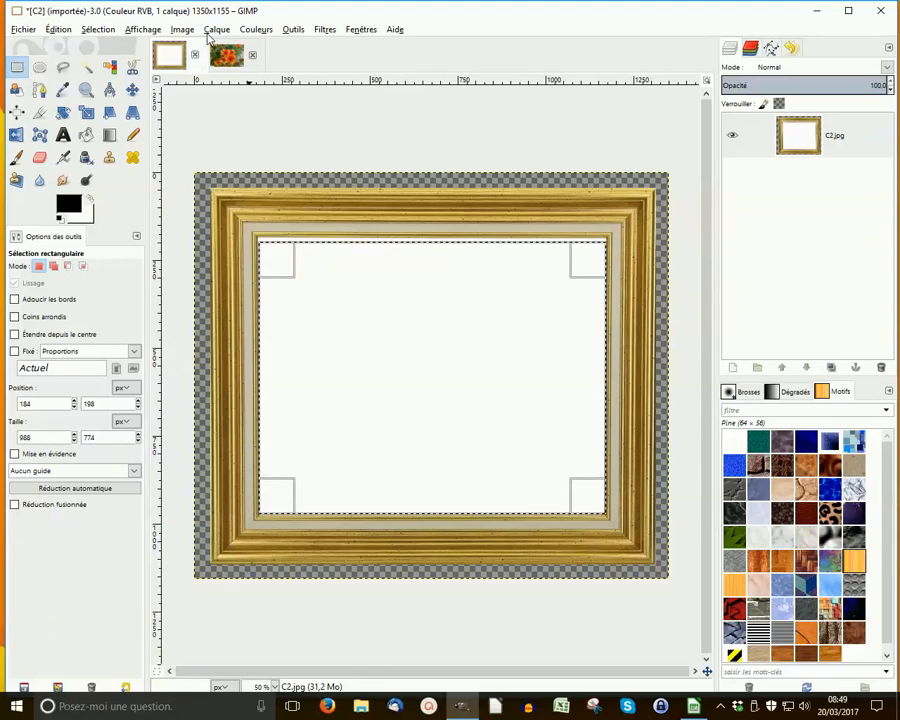
left_click(217, 29)
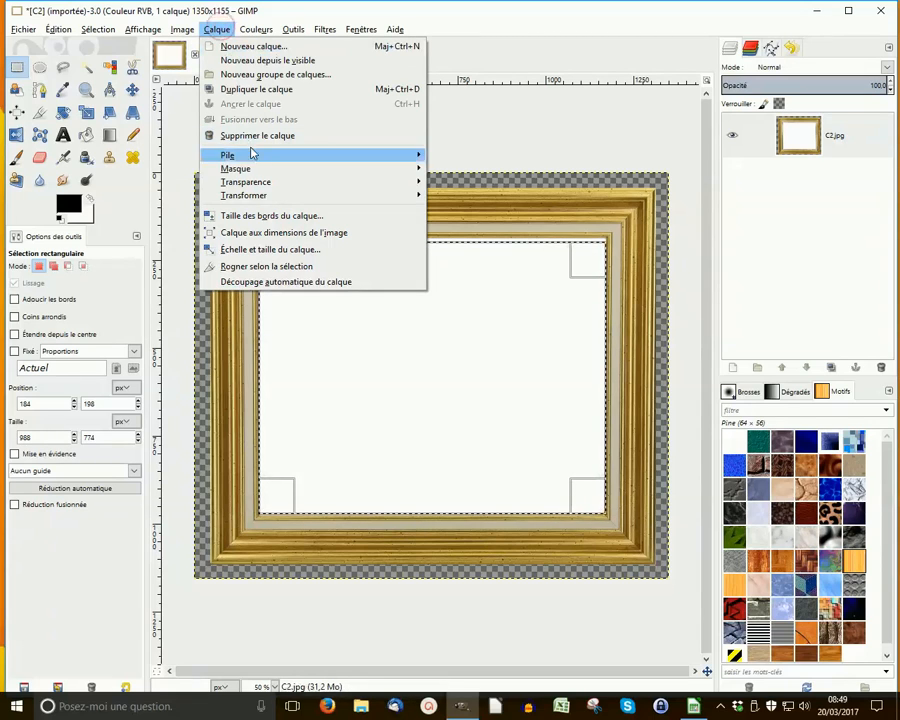
mouse_move(262, 187)
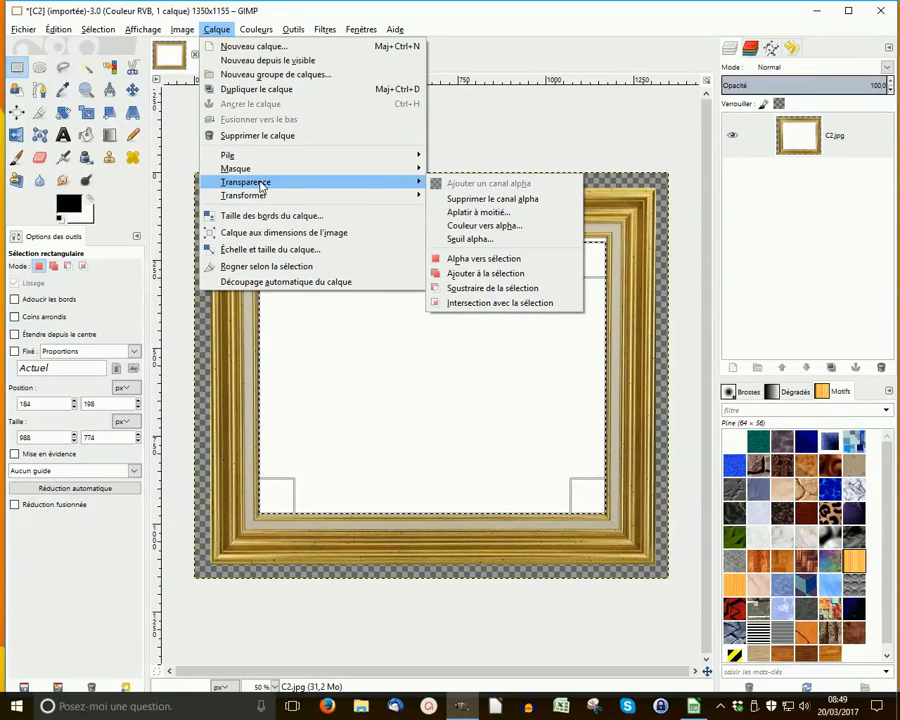
left_click(546, 144)
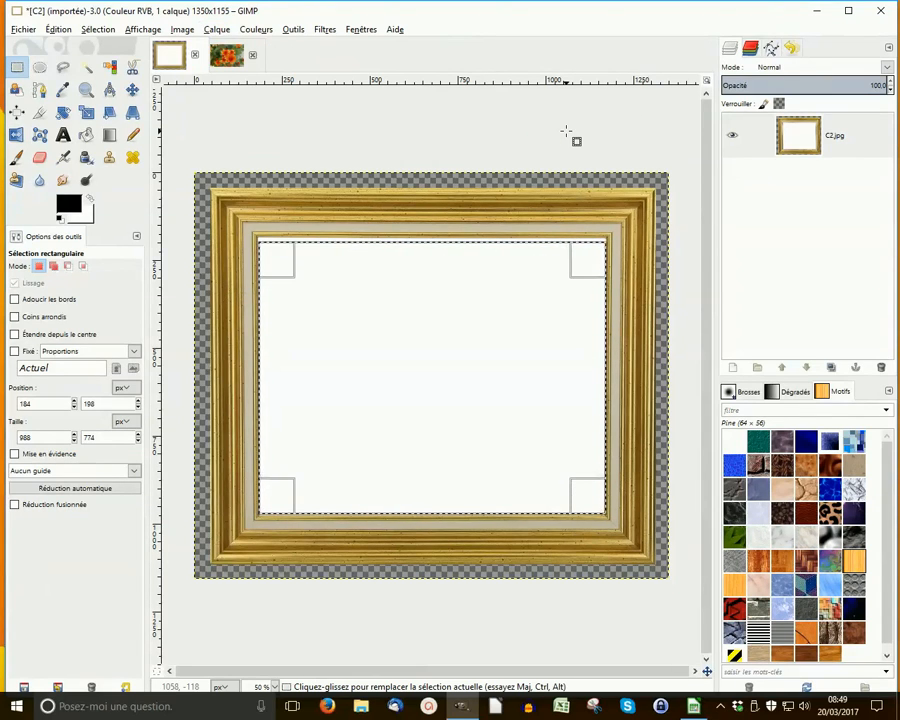
key("Delete")
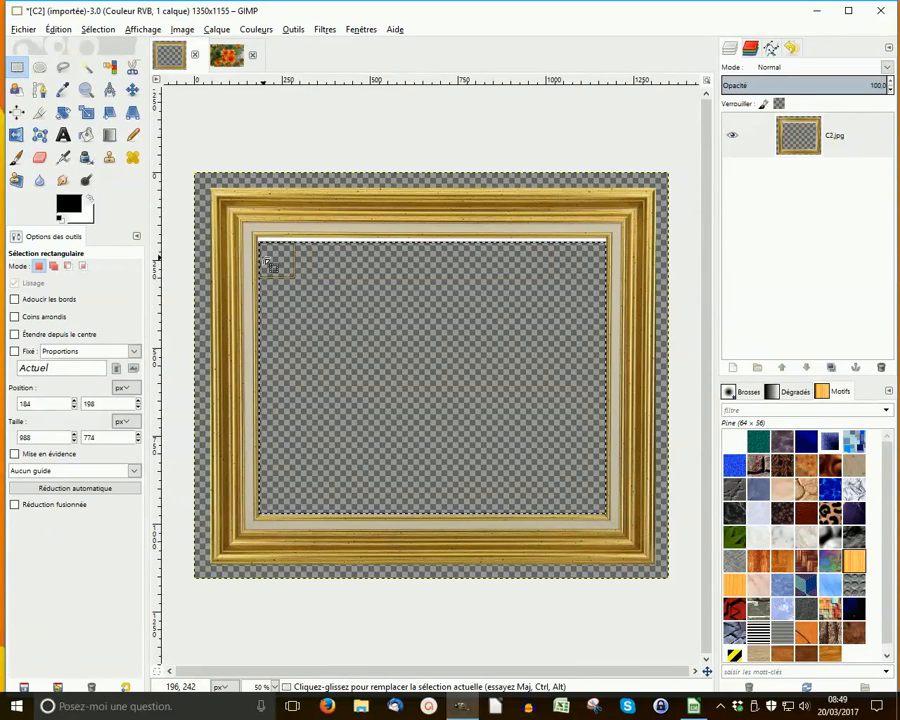
Extend the selection to about 986 × 784 px to clear the white strip along the frame's upper inner edge, and deselect
mouse_move(268, 264)
left_mouse_down()
mouse_move(261, 258)
mouse_move(272, 265)
mouse_move(278, 257)
mouse_move(271, 262)
left_mouse_up()
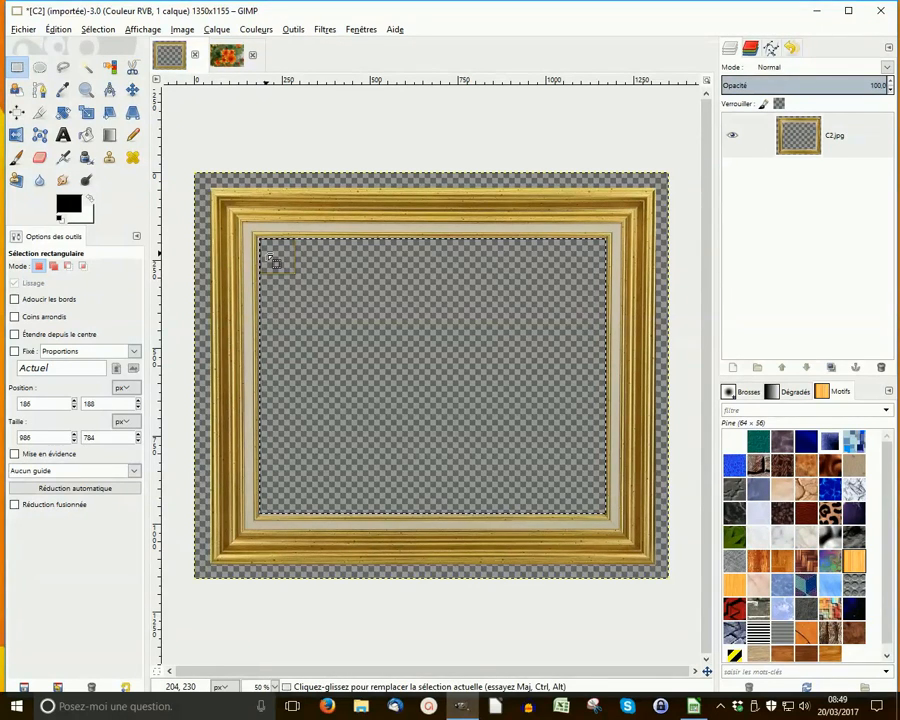
left_click(93, 30)
left_click(110, 62)
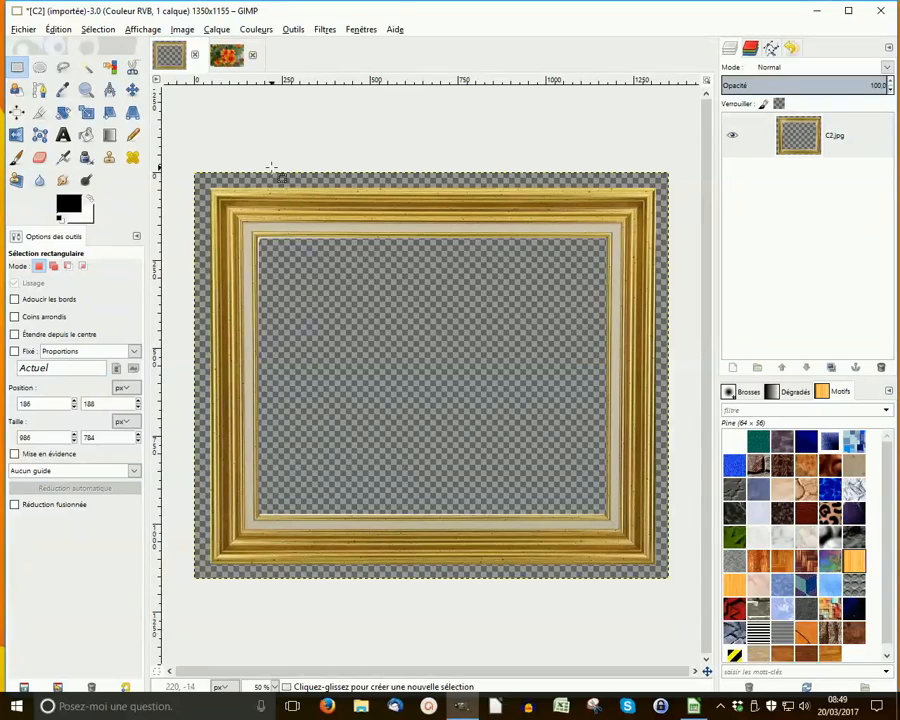
Check the frame image's width and height in the image scaling settings without changing them
left_click(182, 30)
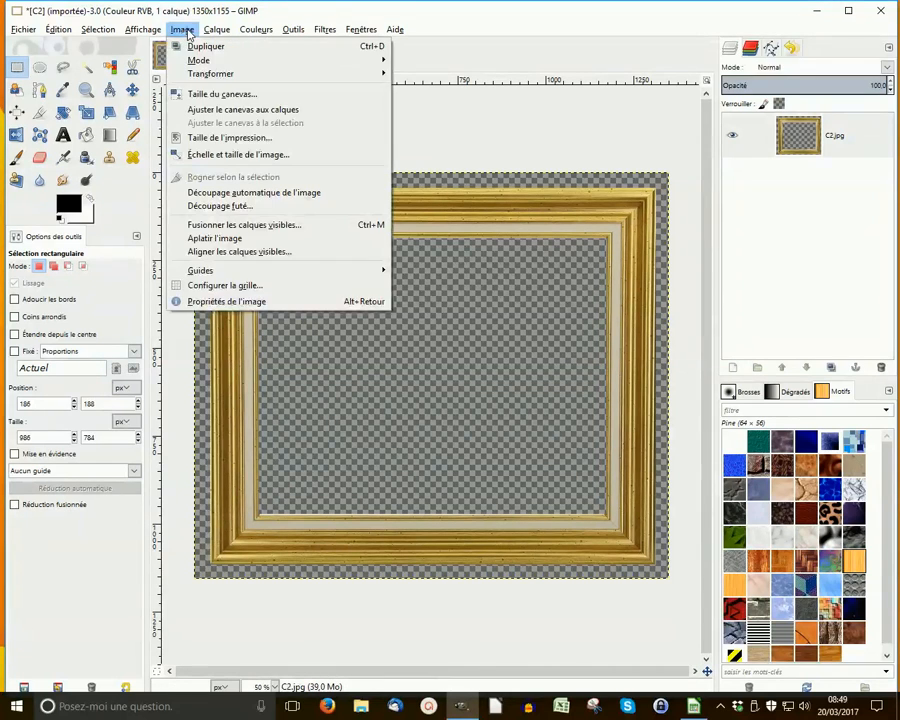
left_click(178, 155)
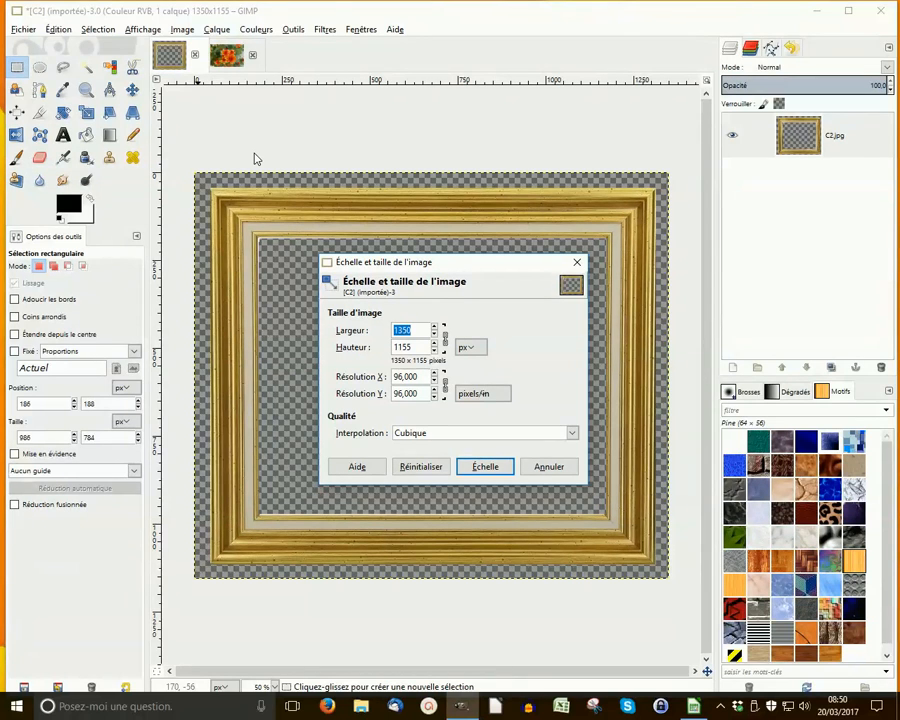
left_click(558, 472)
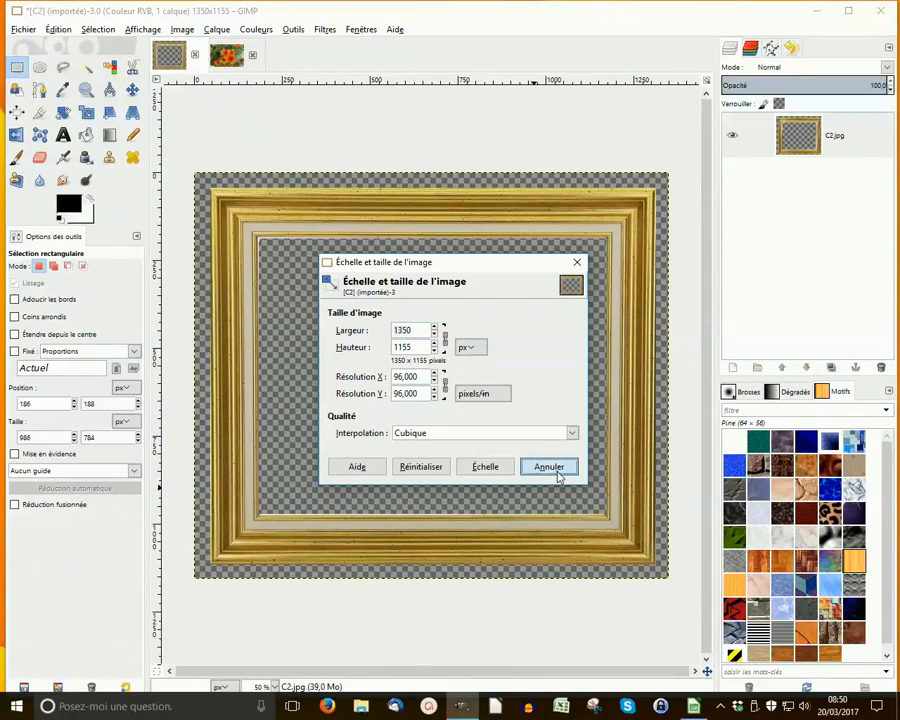
Scale the Chrysanthème 001 image to a width of 2000 px, keeping its proportions
left_click(231, 58)
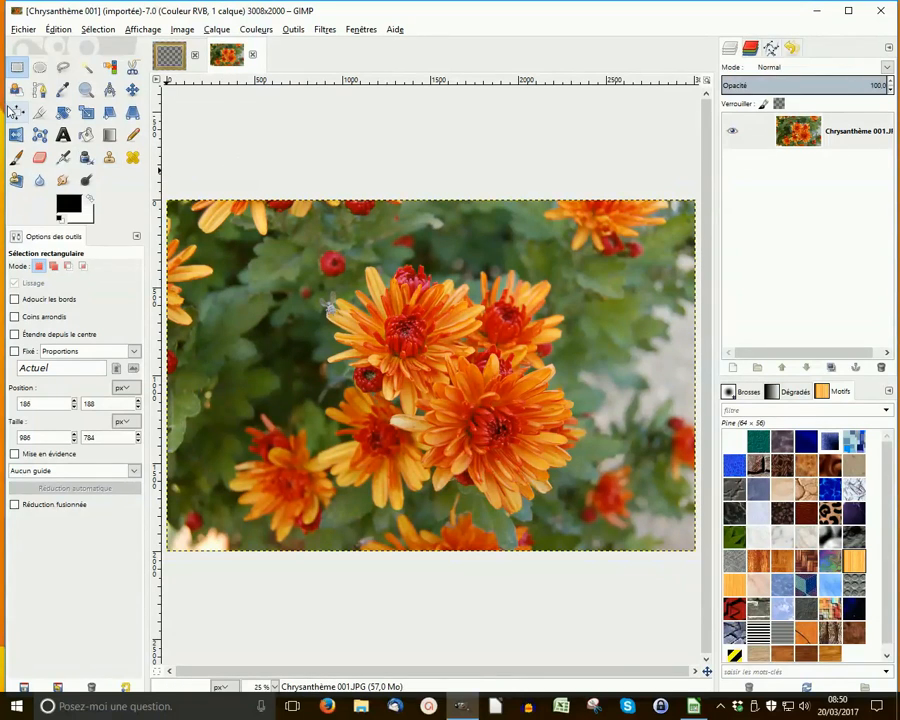
left_click(181, 30)
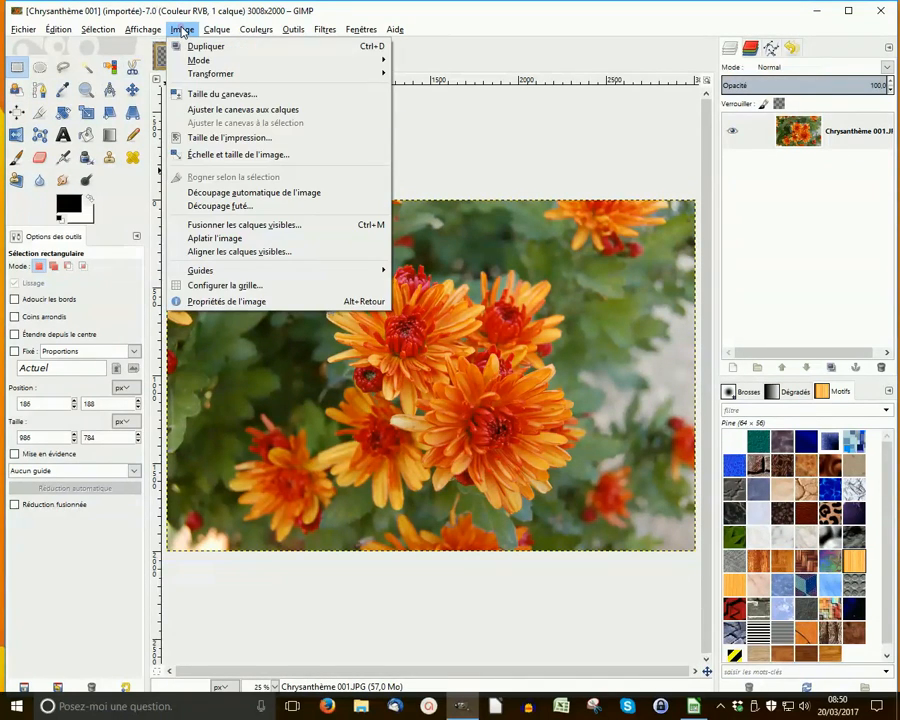
left_click(250, 156)
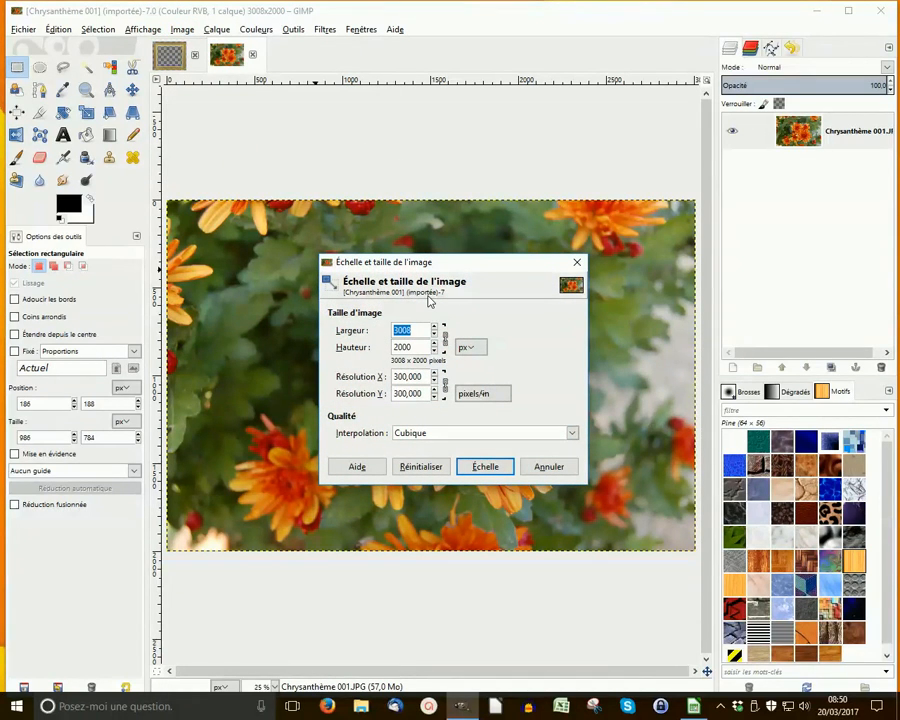
type("2000")
left_click(417, 347)
left_click(487, 468)
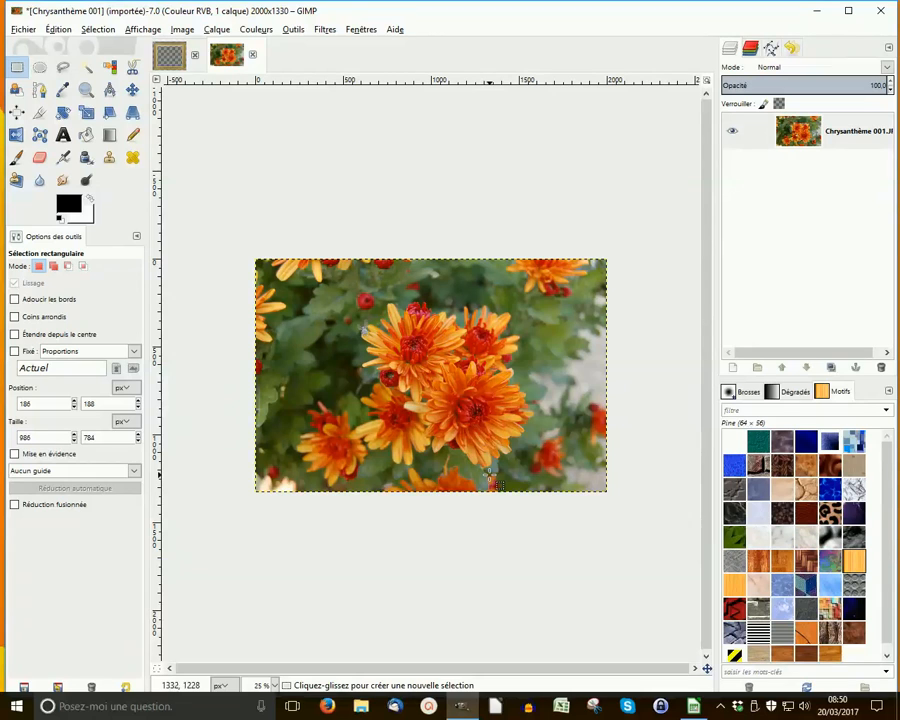
scroll(490, 480, "up", 1)
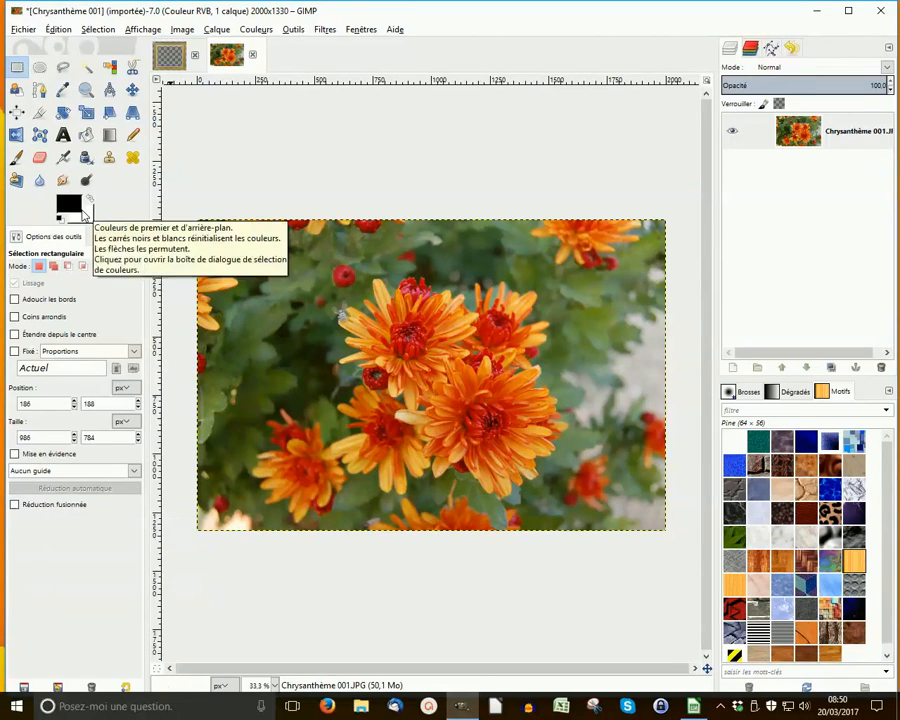
Crop the chrysanthemum image to a fixed size of 1340x1145 px, centred on the main flowers
left_click(40, 116)
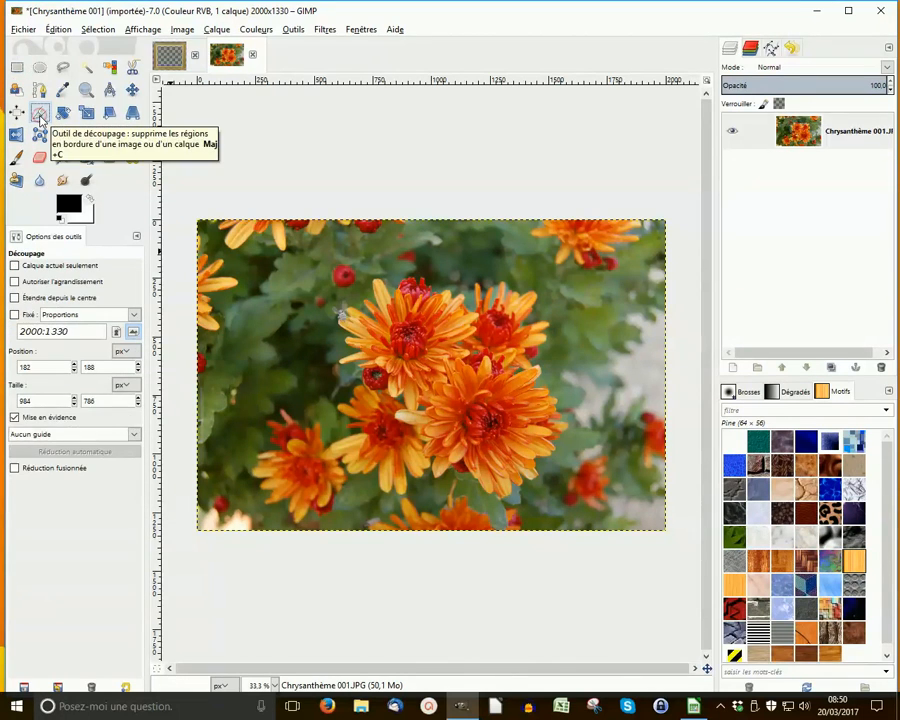
left_click(14, 316)
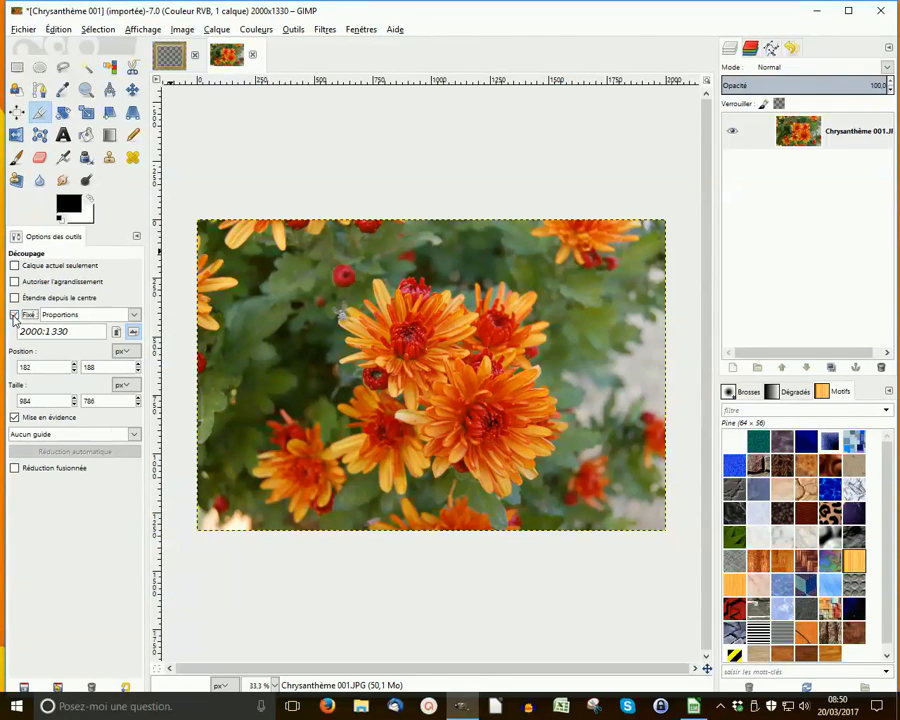
left_click(134, 315)
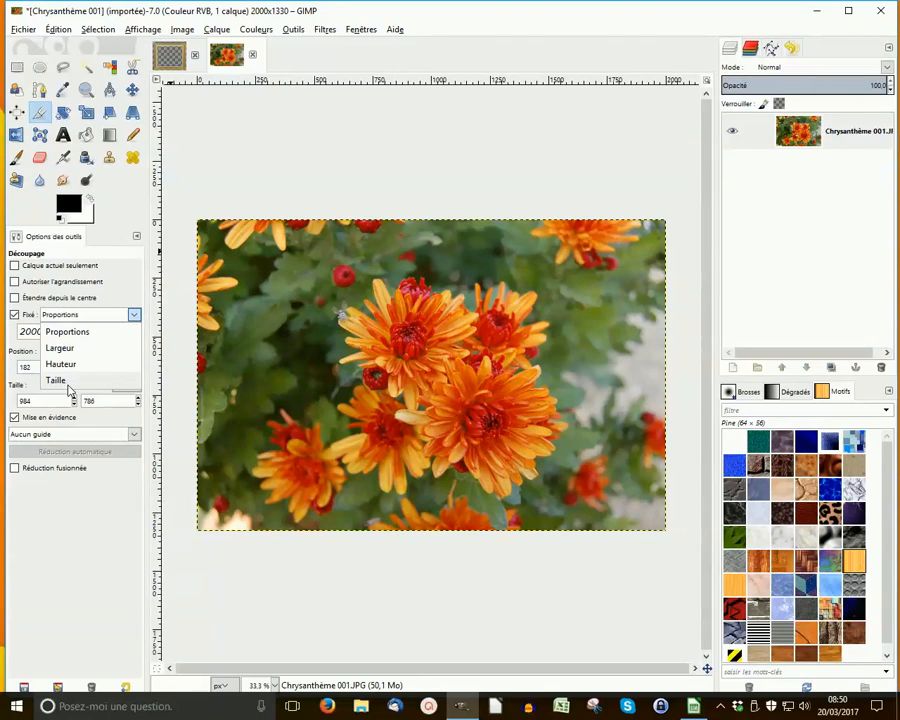
left_click(64, 380)
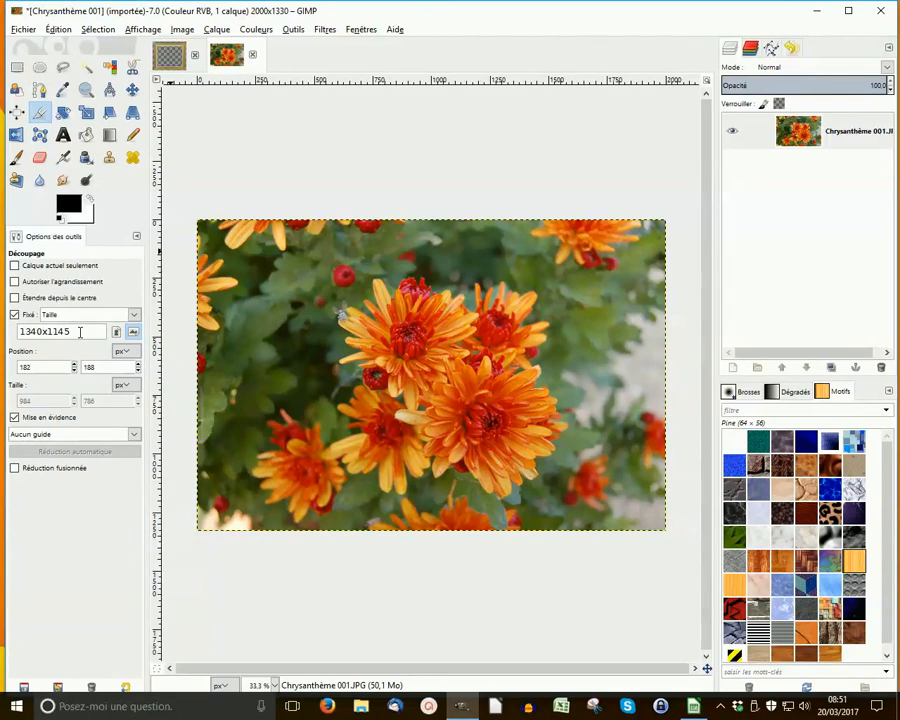
left_click_drag(332, 280, 415, 381)
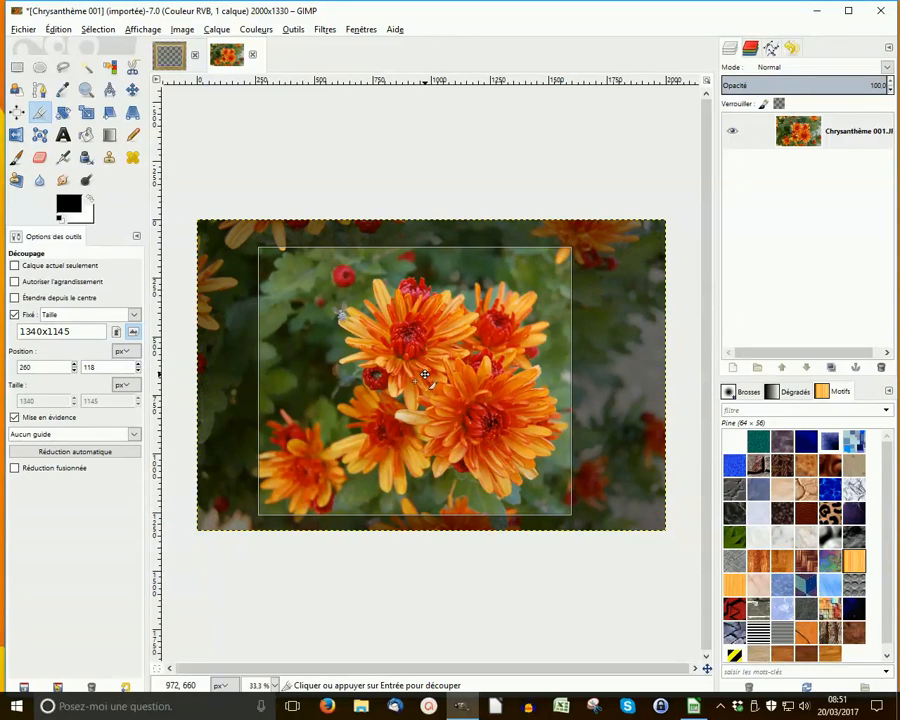
left_click(423, 373)
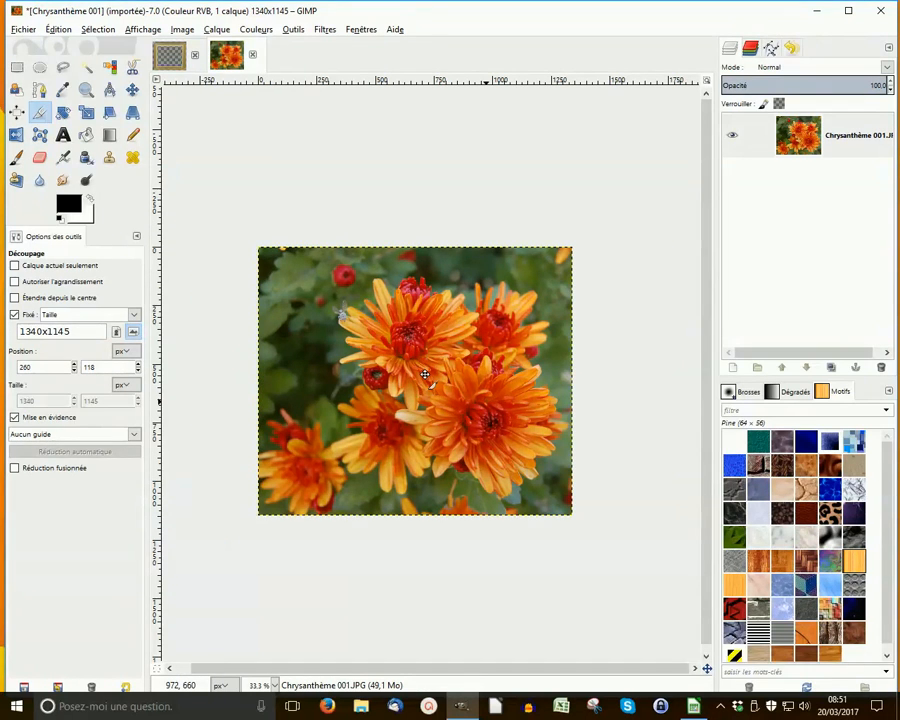
Add the frame image as a new layer on top of the chrysanthemum image
left_click(170, 56)
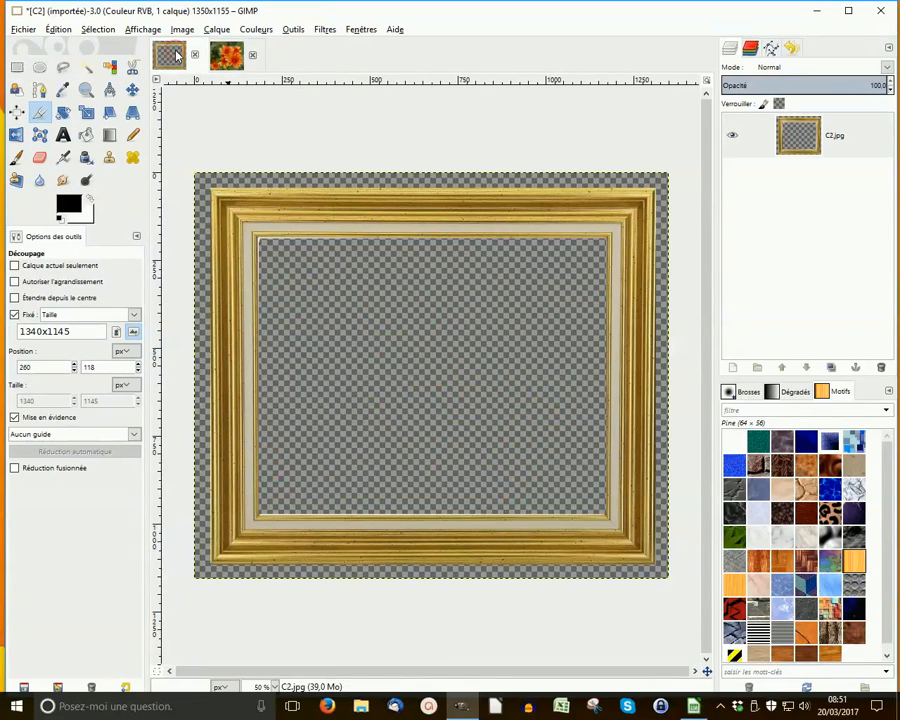
left_click_drag(176, 56, 390, 352)
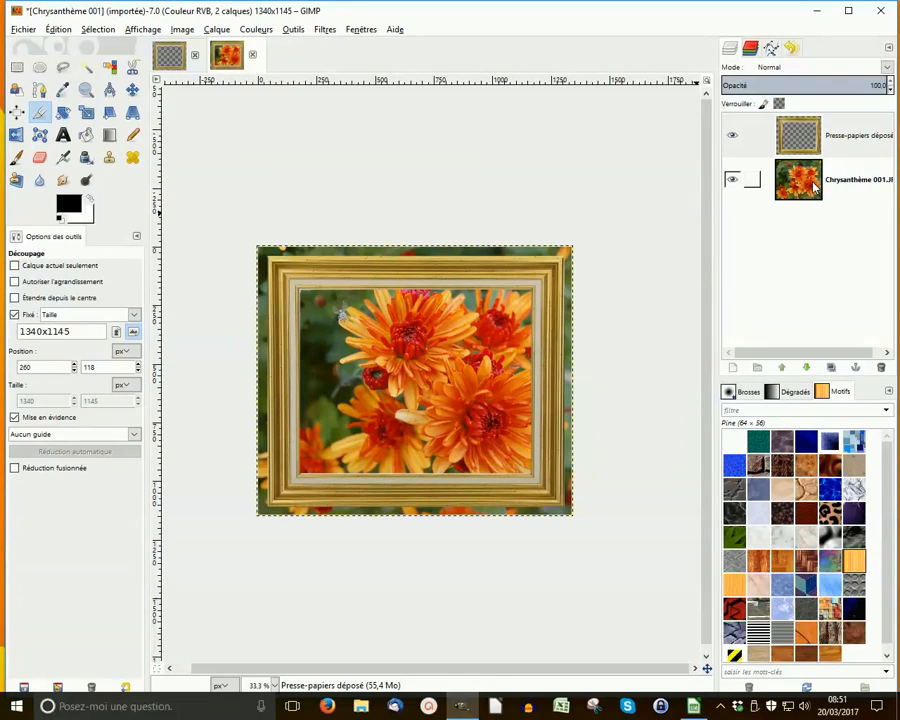
Scale the chrysanthemum layer down proportionally to about 1173 × 1002 px
left_click(87, 114)
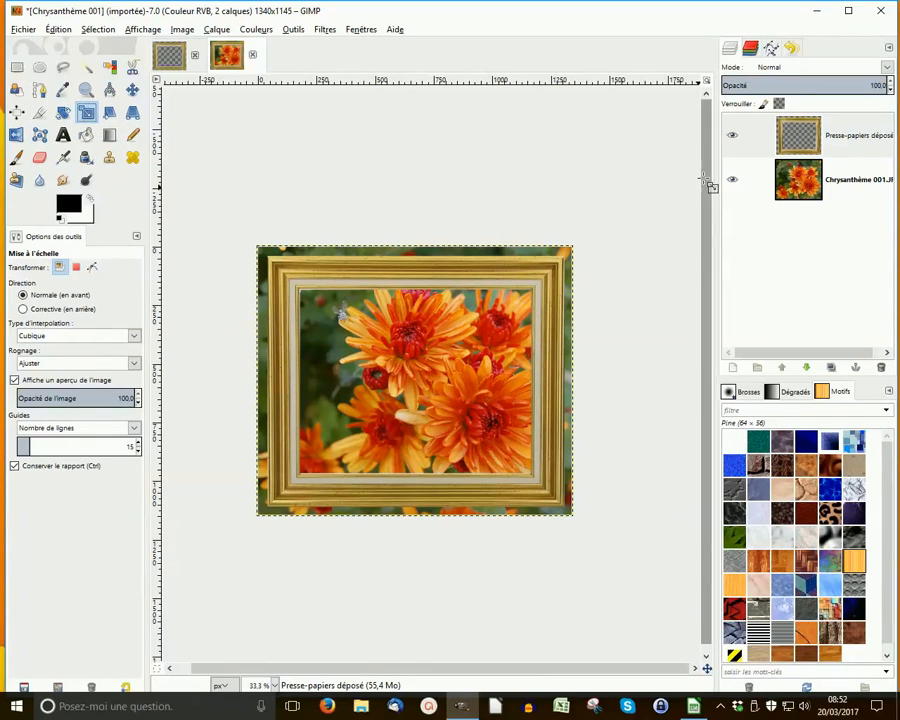
left_click(807, 186)
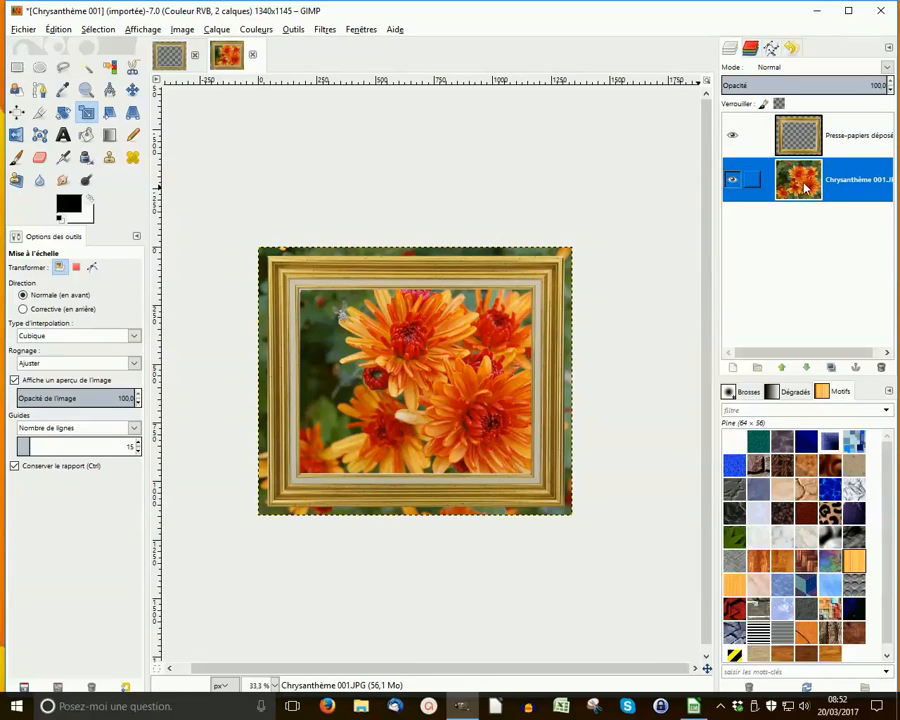
left_click(421, 381)
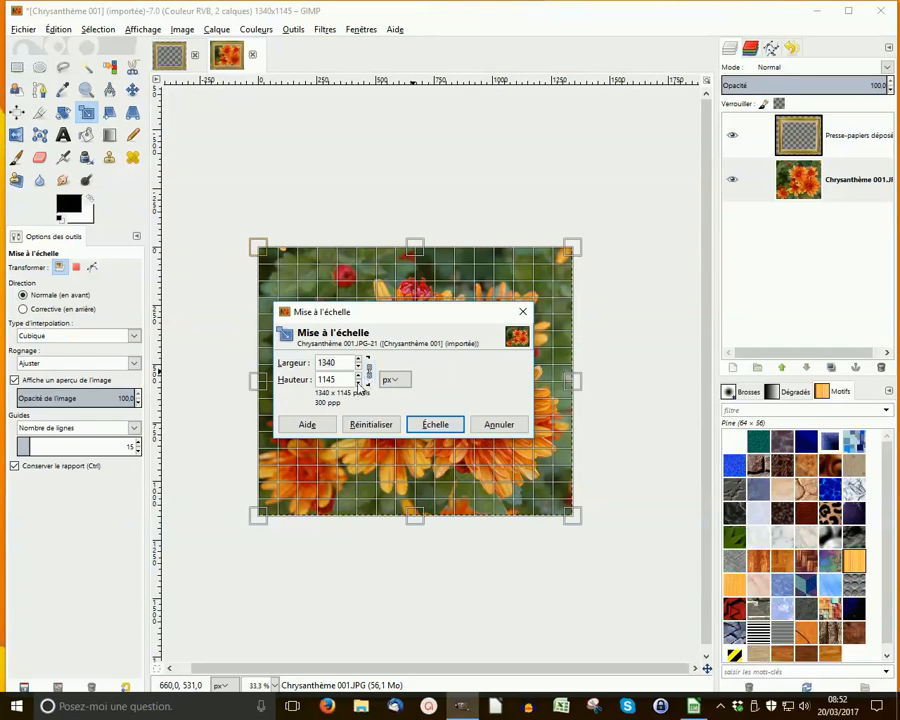
scroll(358, 386, "down", 20)
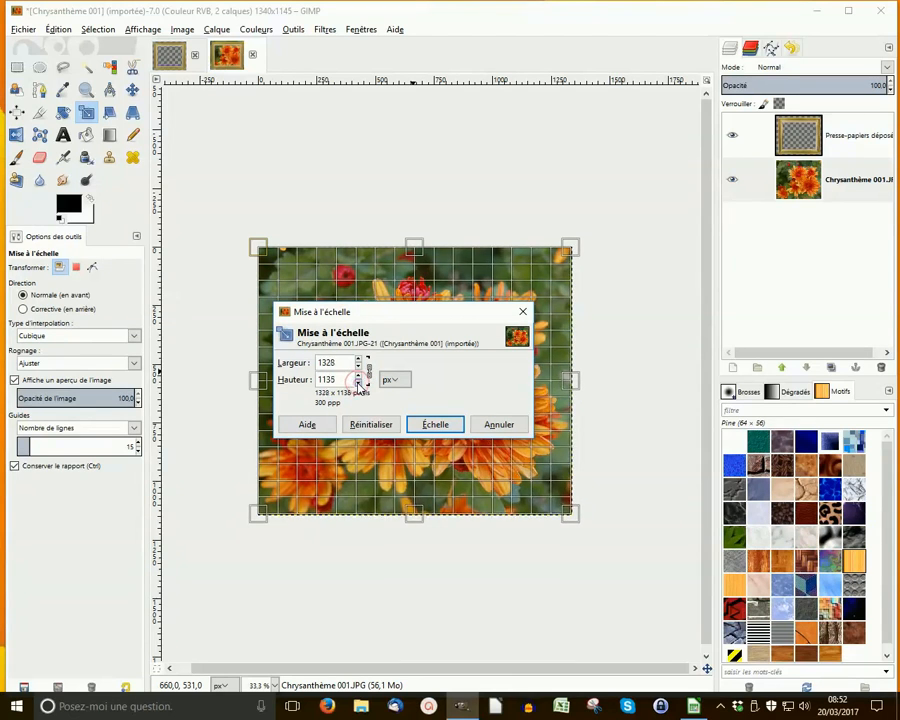
scroll(358, 386, "down", 20)
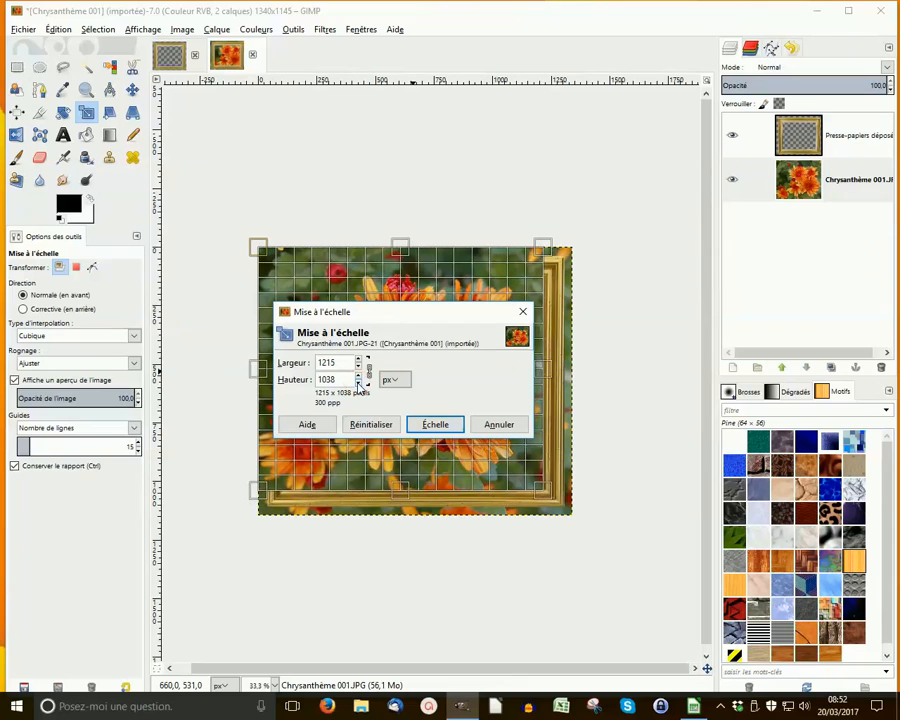
scroll(358, 386, "down", 6)
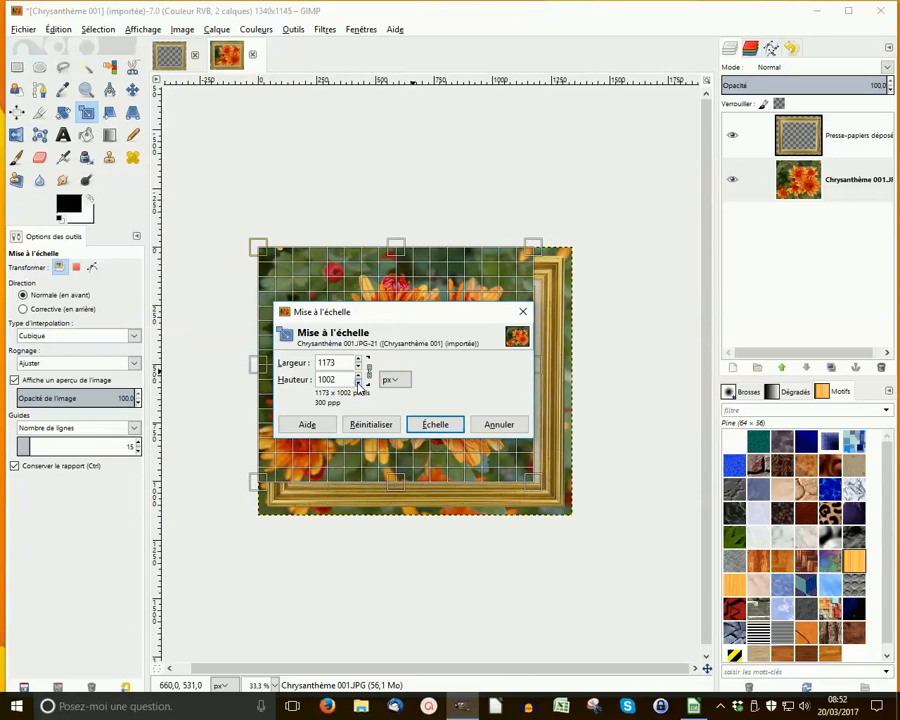
left_click(420, 424)
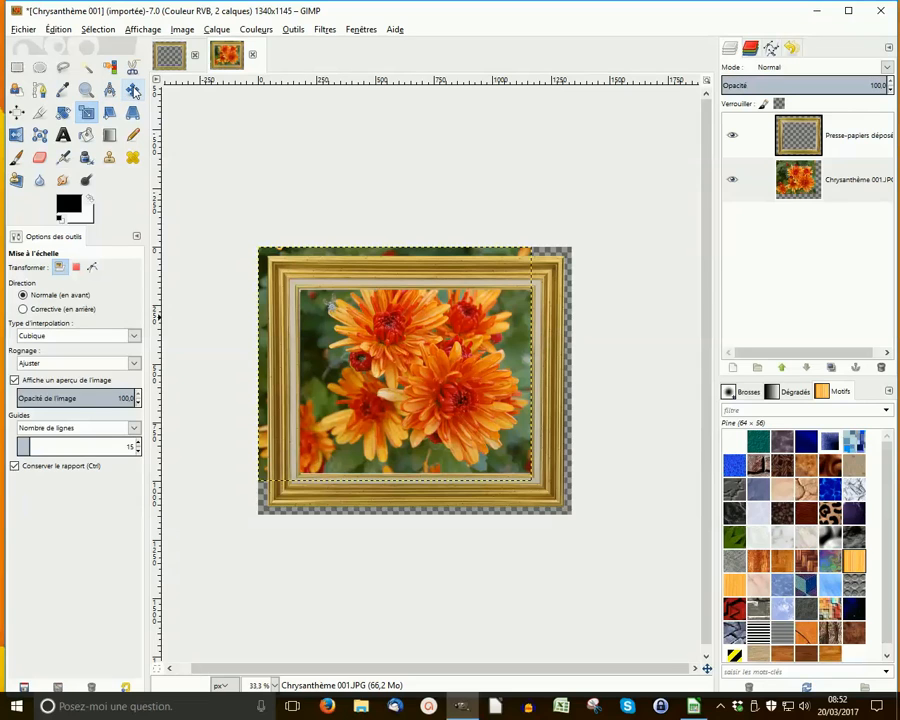
Move the chrysanthemum layer about 100 px right and 90 px down so it sits centred behind the frame's opening
key("m")
left_click_drag(365, 369, 393, 386)
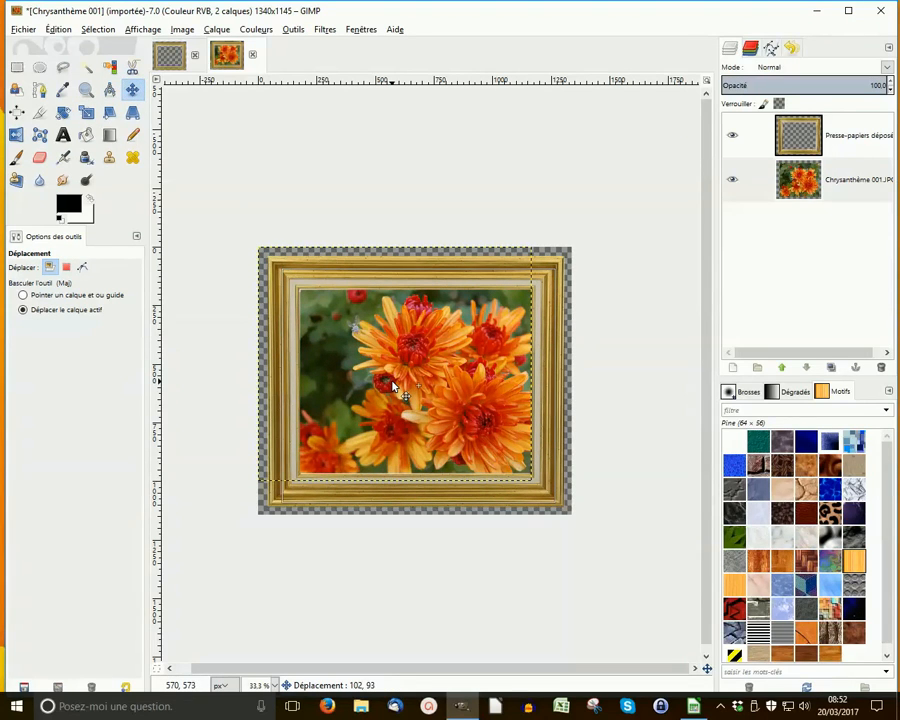
left_click_drag(393, 386, 395, 385)
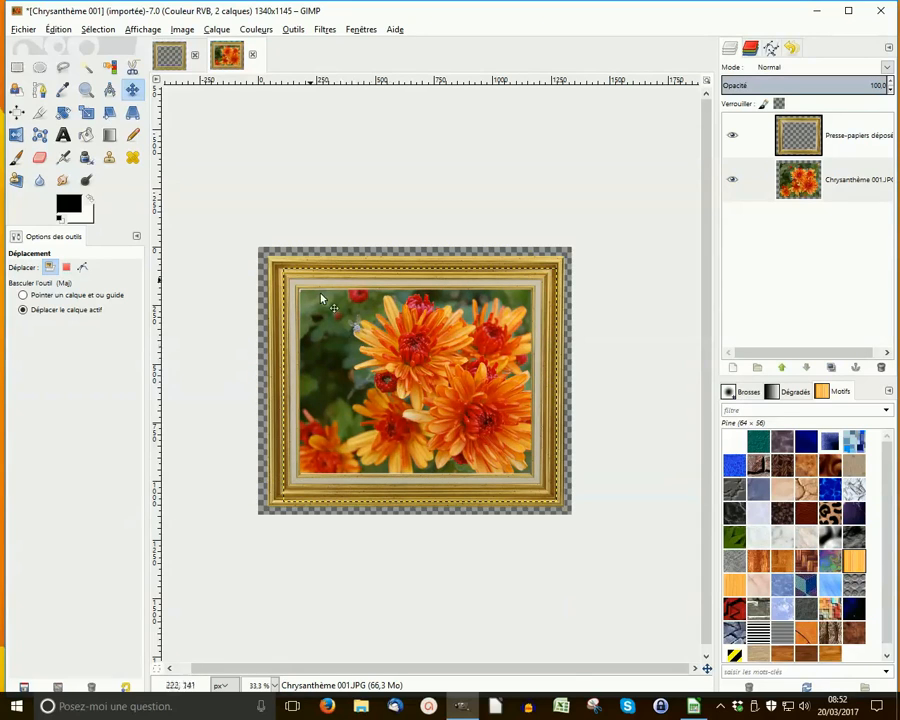
Apply the Oilify (Peinture à l'huile) filter to the chrysanthemum layer with mask size 18 and exponent 8
left_click(790, 203)
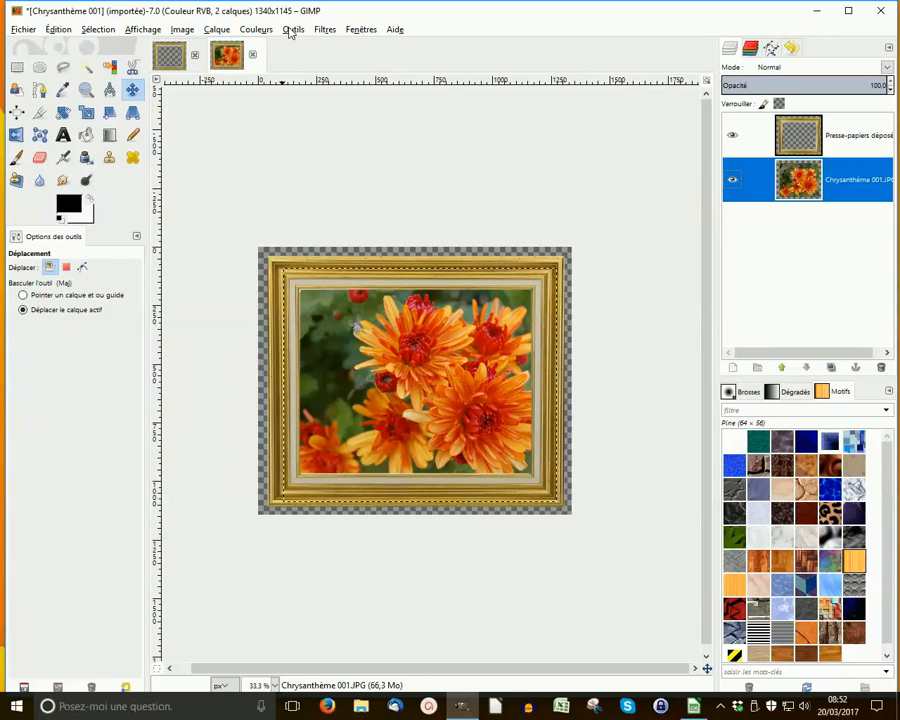
left_click(328, 31)
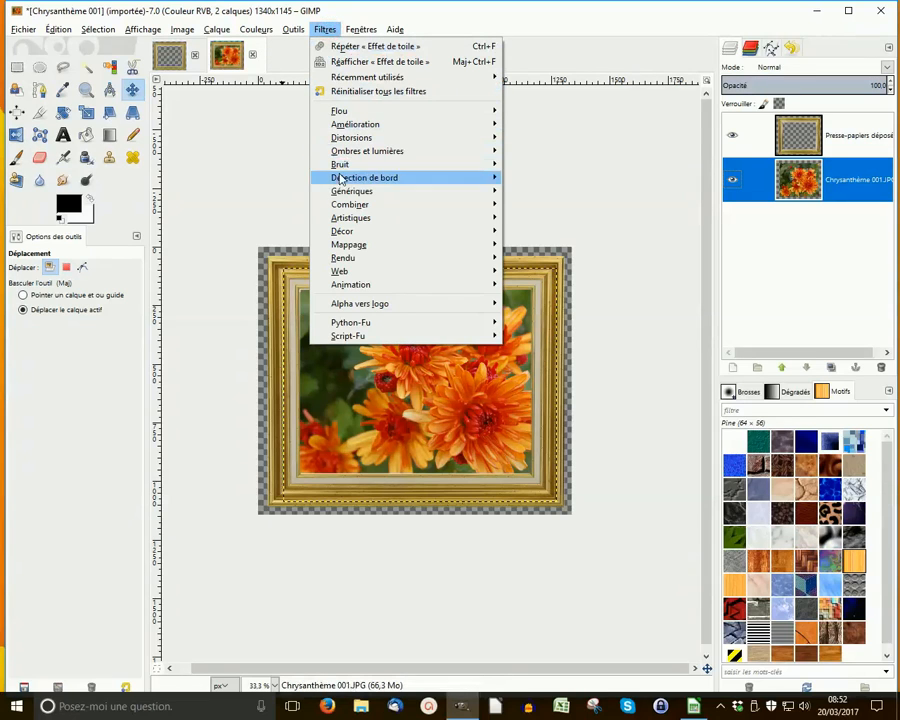
mouse_move(356, 220)
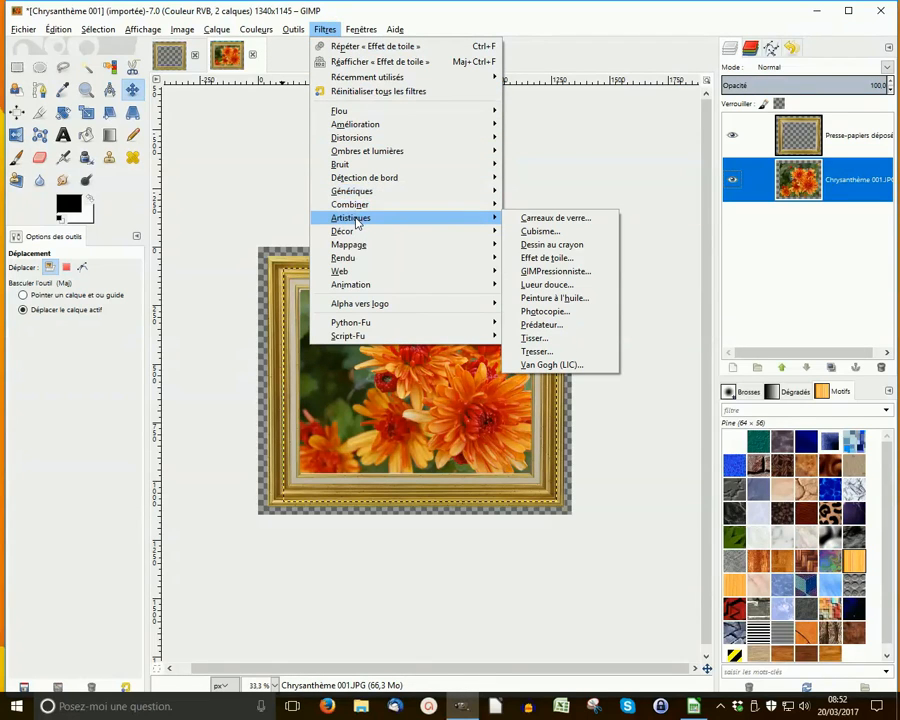
left_click(553, 298)
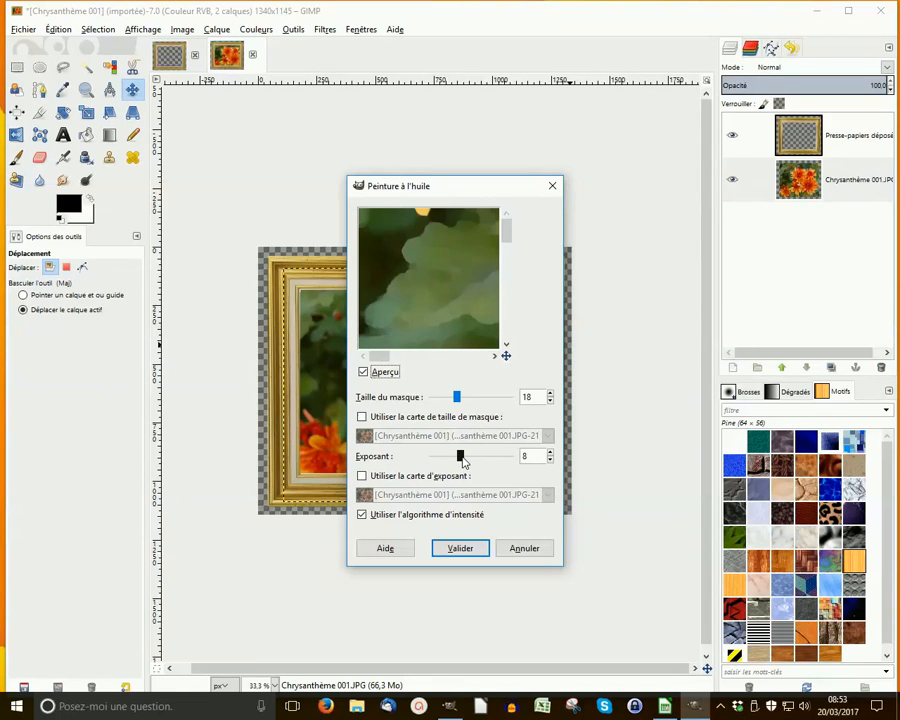
left_click(460, 548)
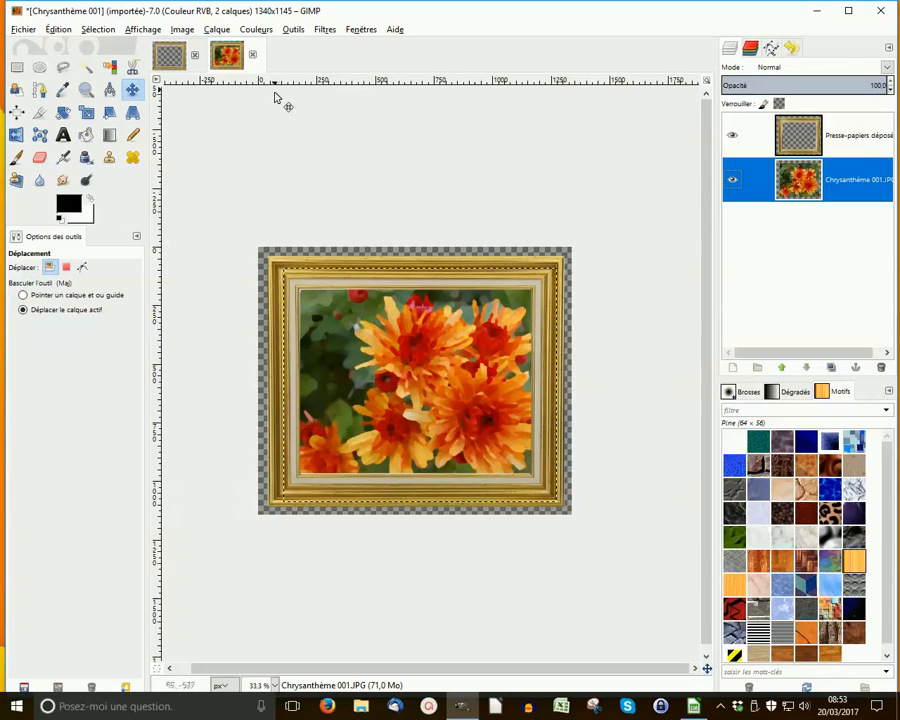
Apply the canvas effect (Effet de toile) to the chrysanthemum layer, direction En haut à droite, depth 8
left_click(325, 29)
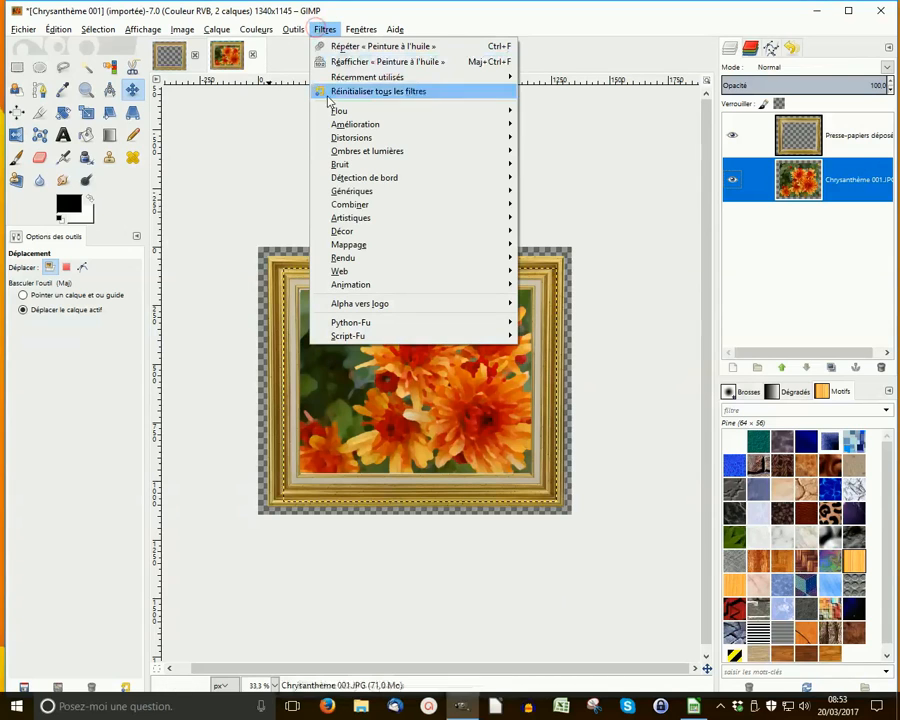
mouse_move(363, 220)
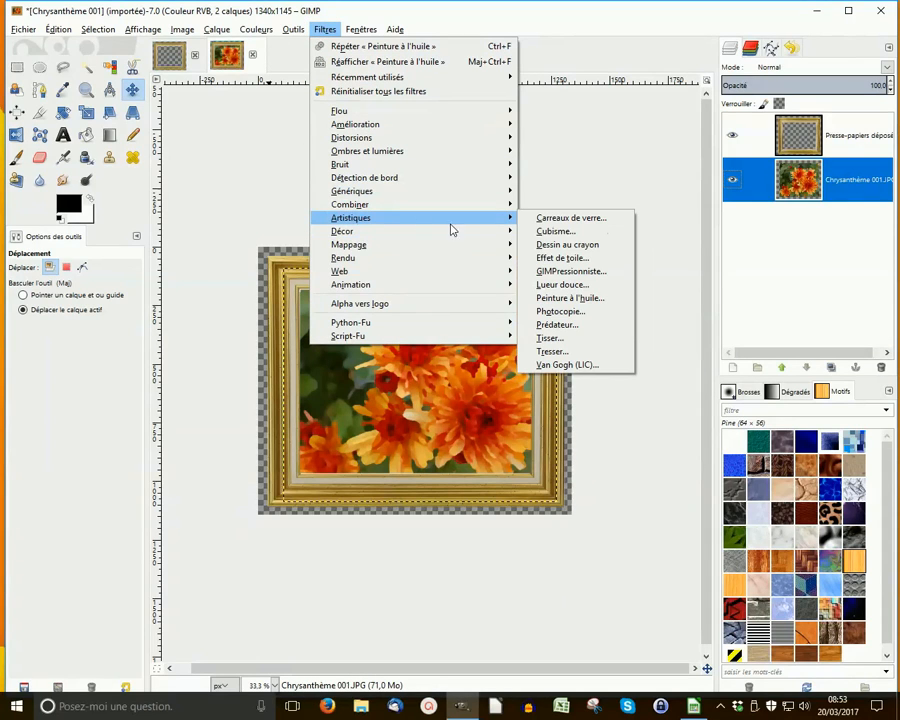
left_click(553, 259)
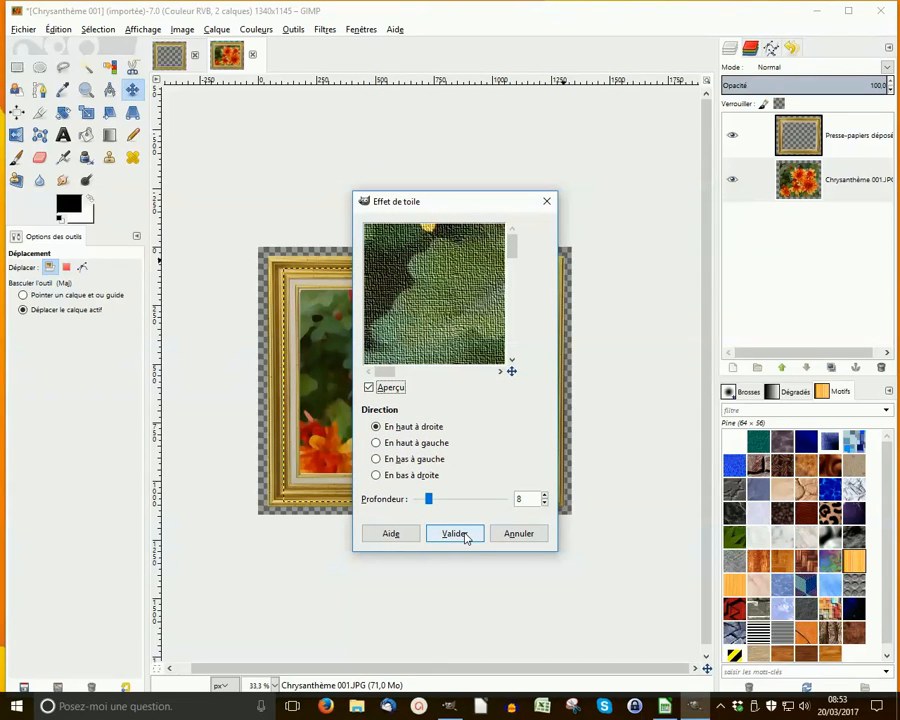
left_click(464, 535)
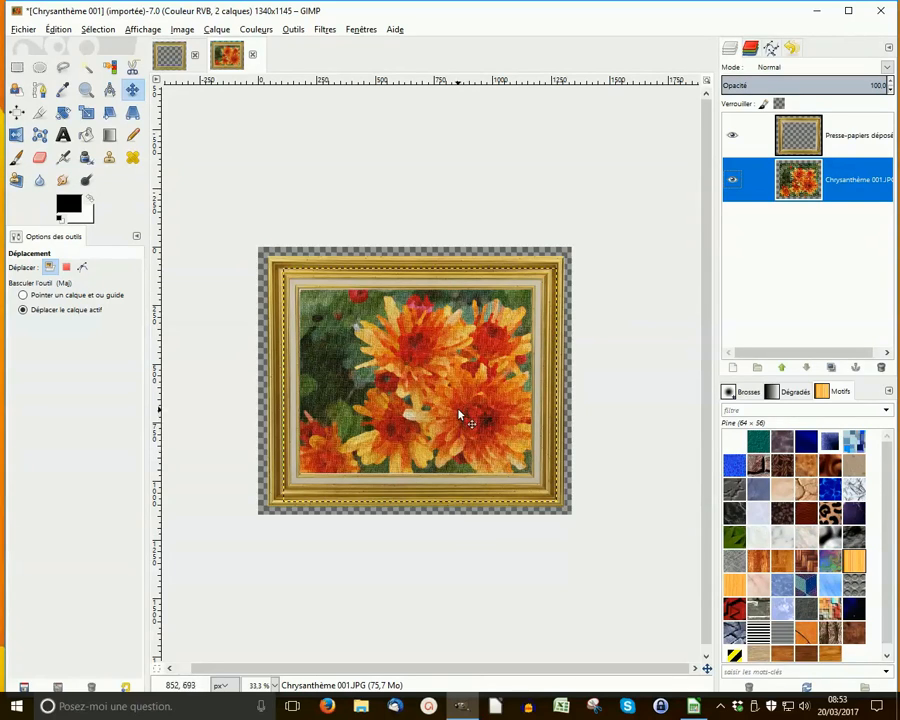
Add the artist's first name as 40 px signature text in a box about 459 × 147 px over the lower-right flowers
left_click(63, 136)
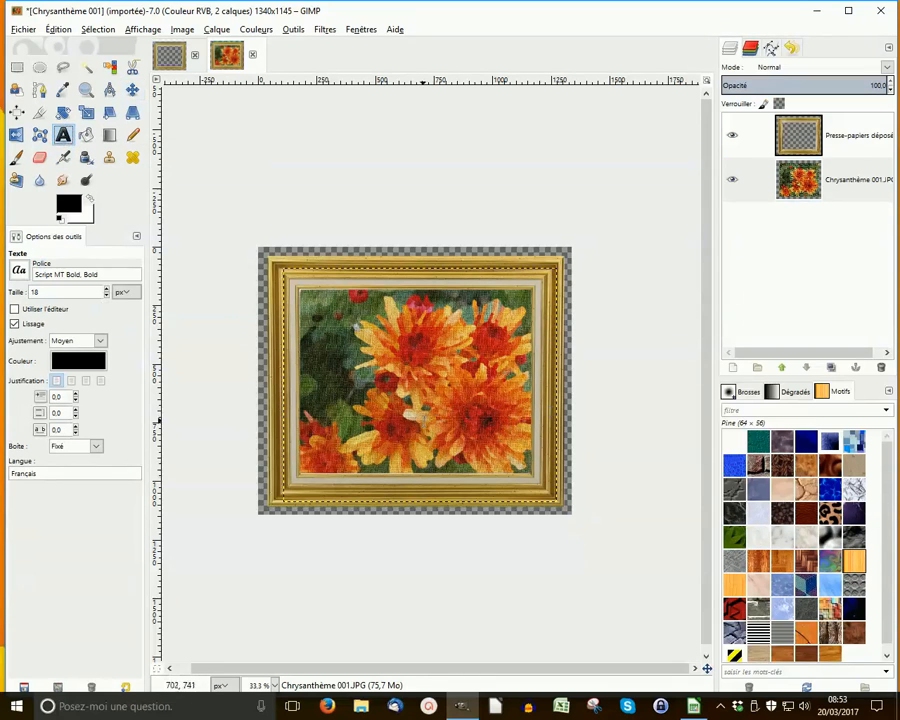
left_click_drag(422, 421, 529, 455)
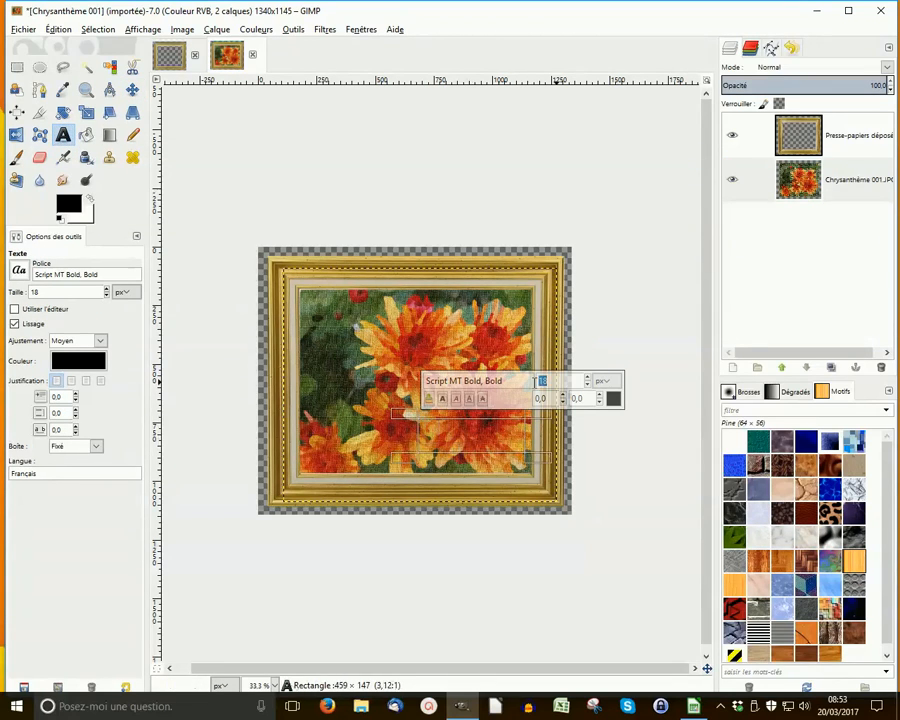
type("4")
type("Louis")
type("-")
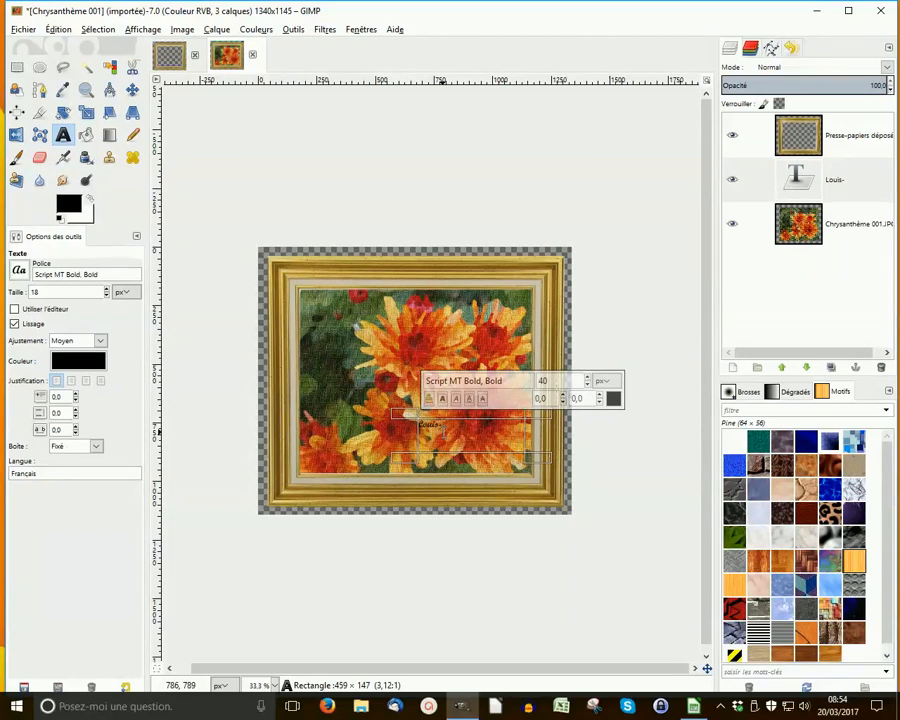
type("Paul")
Enlarge the whole signature text to 44 px
left_click_drag(460, 423, 391, 417)
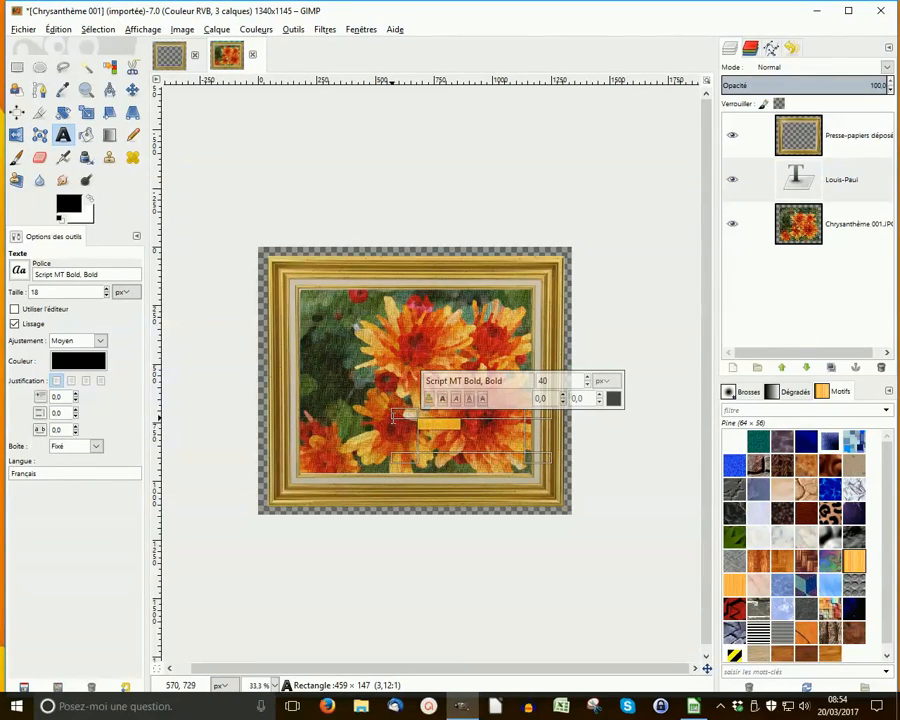
left_click(588, 378)
left_click(588, 378)
left_click(588, 378)
left_click(588, 378)
left_click(810, 228)
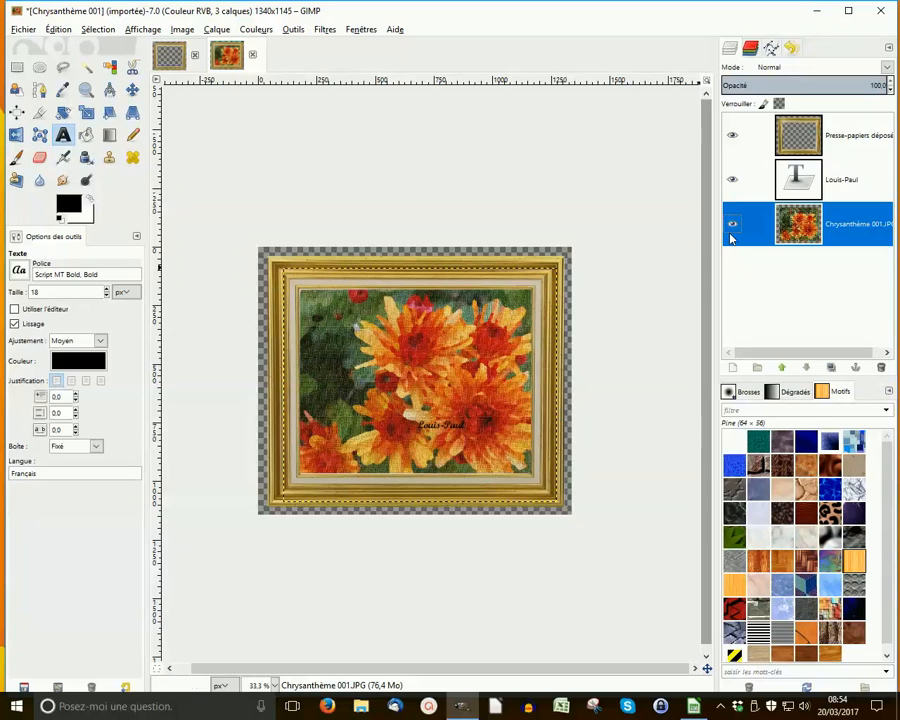
Change the signature text's colour to dark brownish grey 4d3e3e
key("Page_Up")
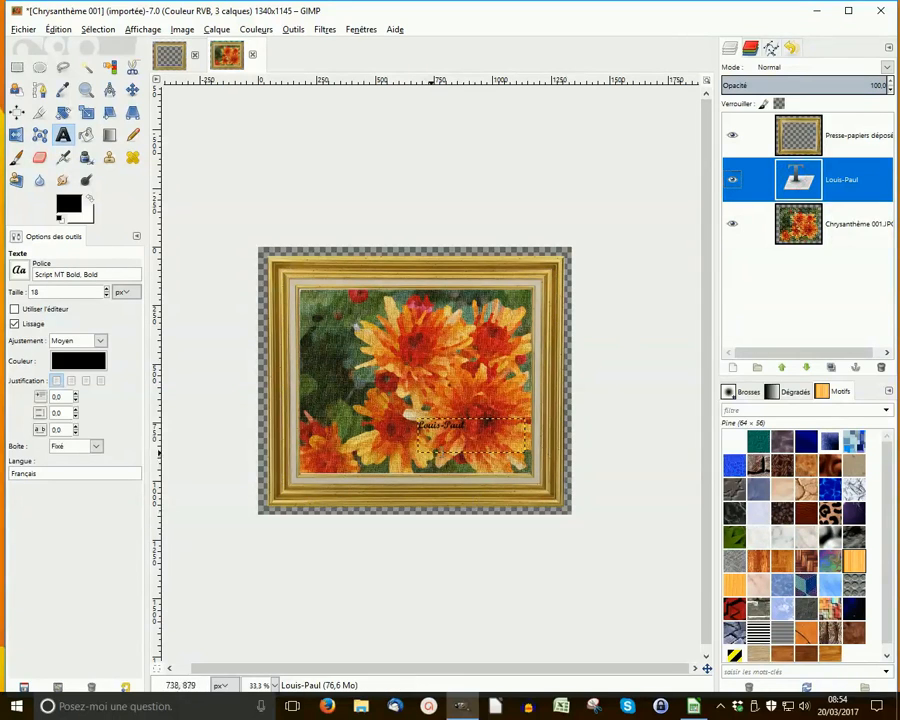
left_click(410, 425)
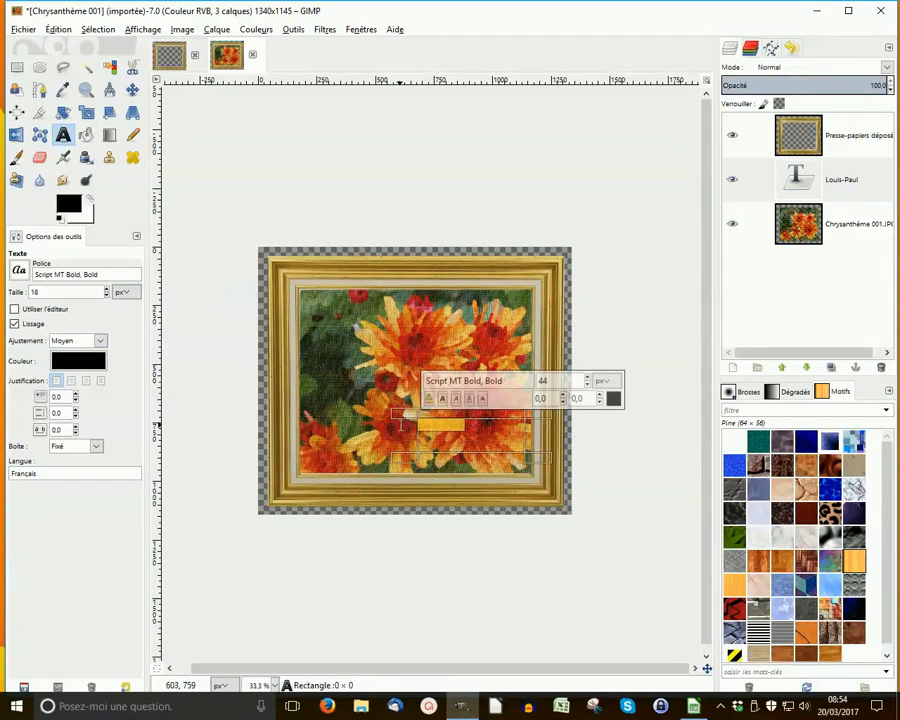
left_click(614, 401)
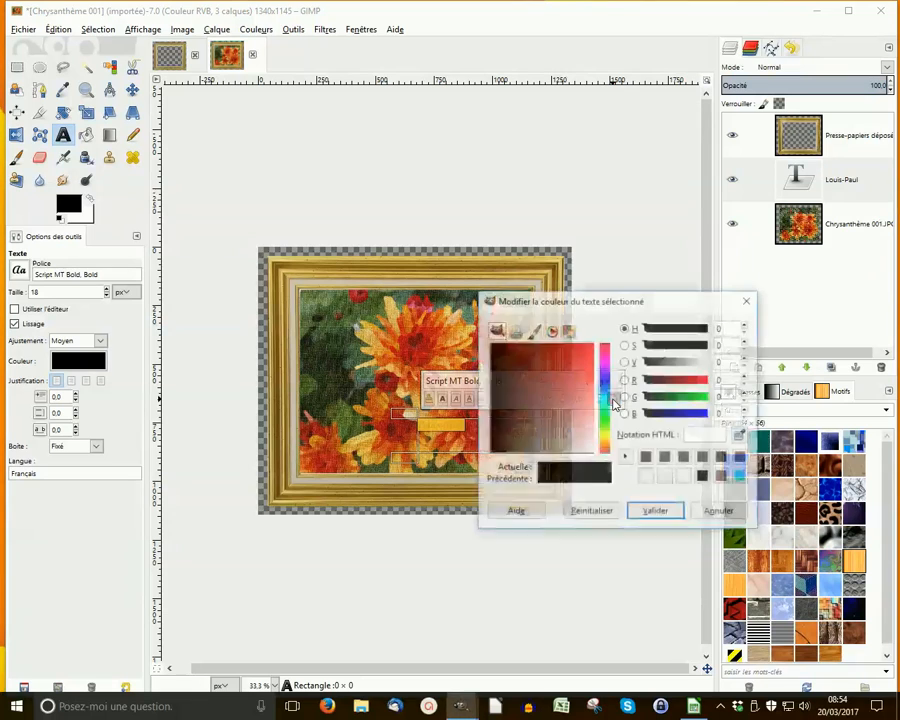
left_click(525, 440)
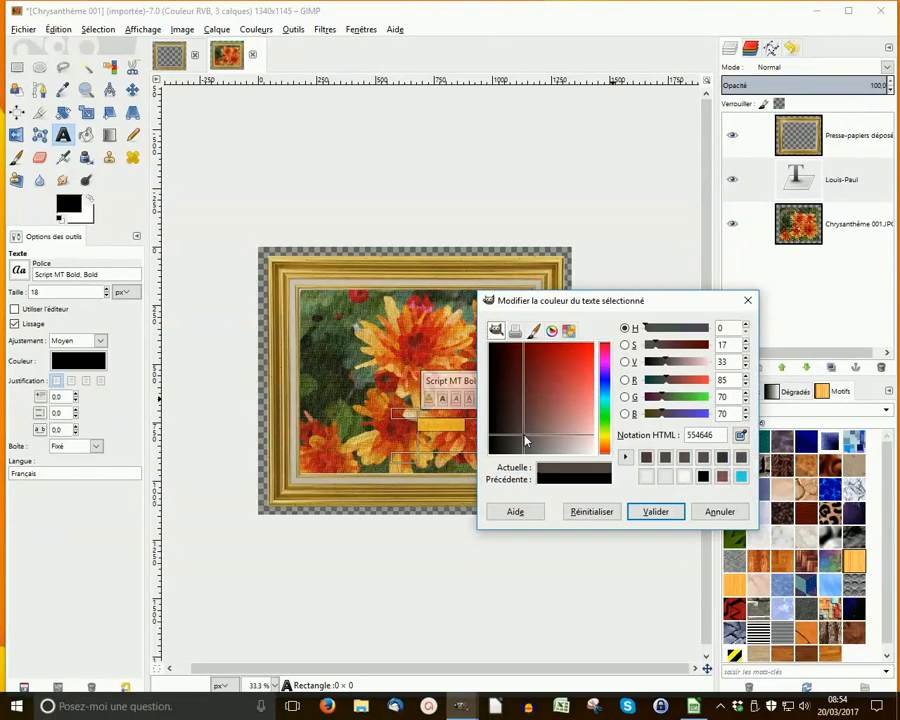
left_click(520, 436)
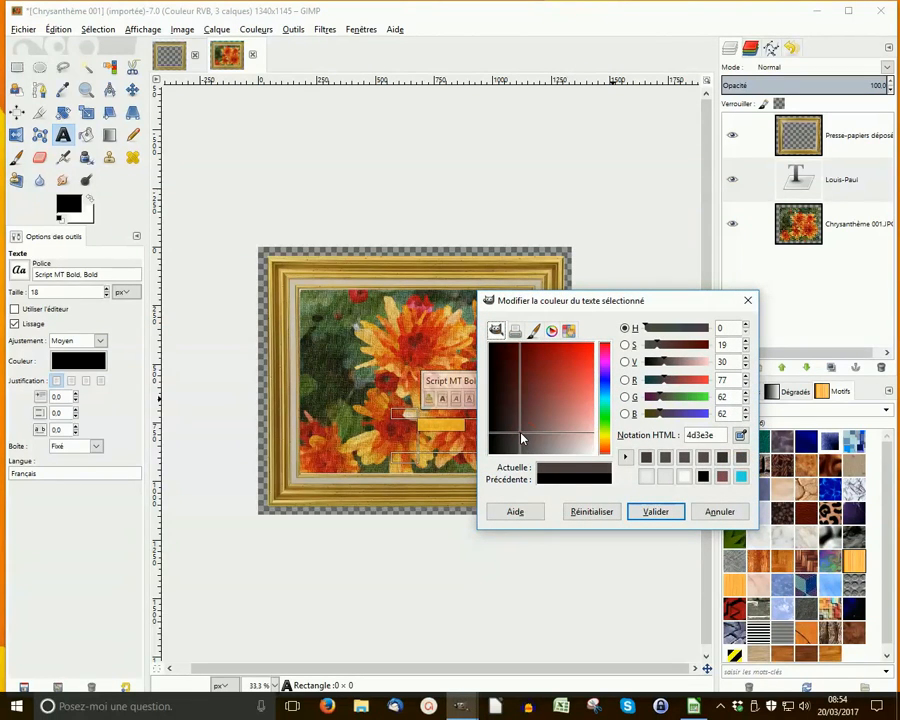
left_click(656, 512)
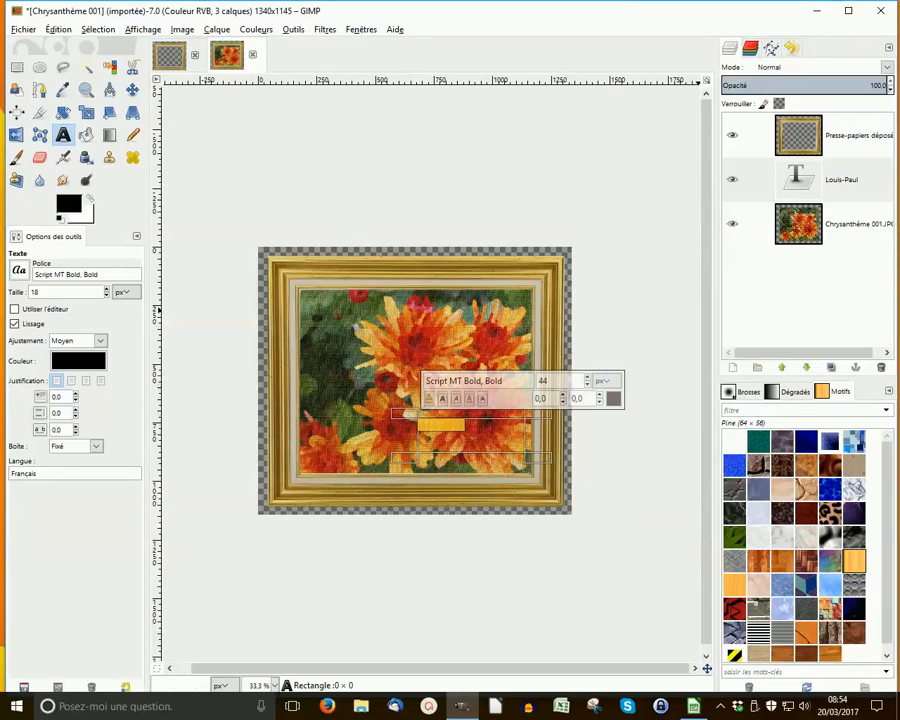
left_click(806, 236)
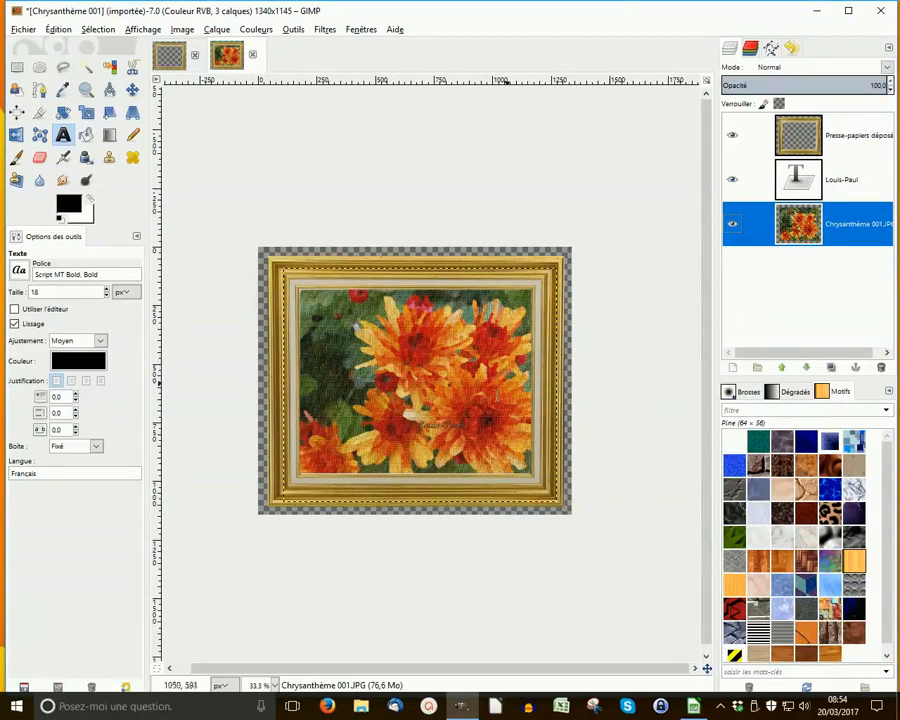
Move the signature text layer down and right, into the lower-right corner of the flower picture
left_click(132, 89)
left_click(815, 180)
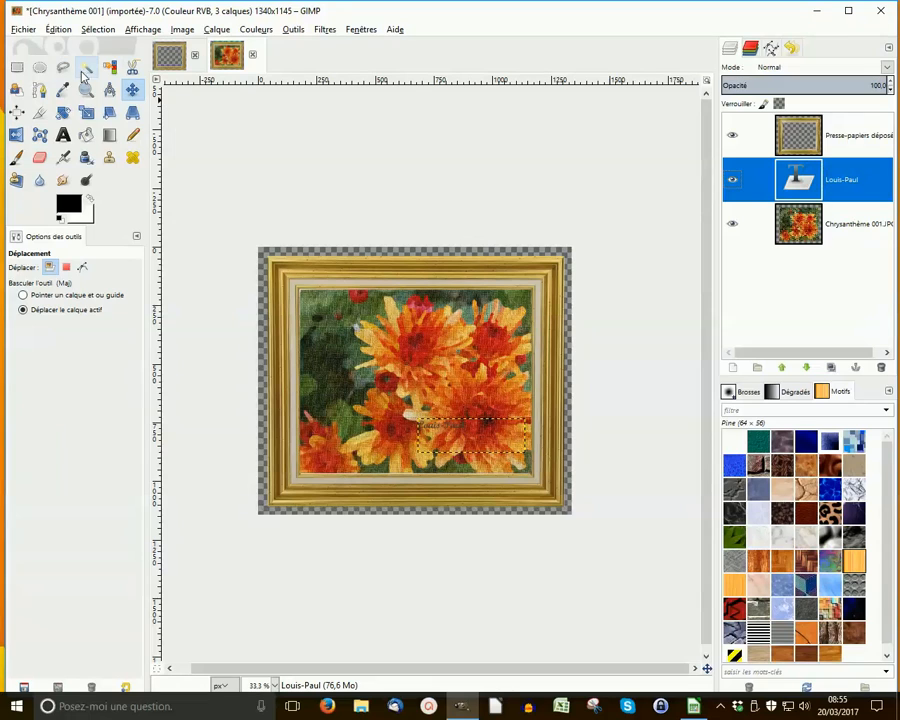
left_click(133, 92)
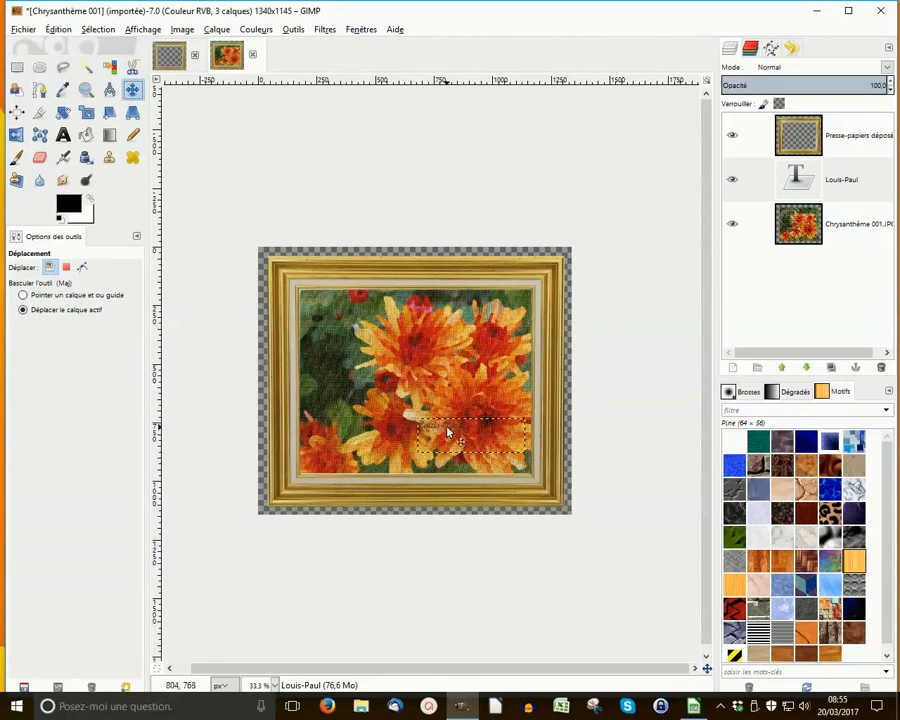
left_click_drag(438, 425, 485, 453)
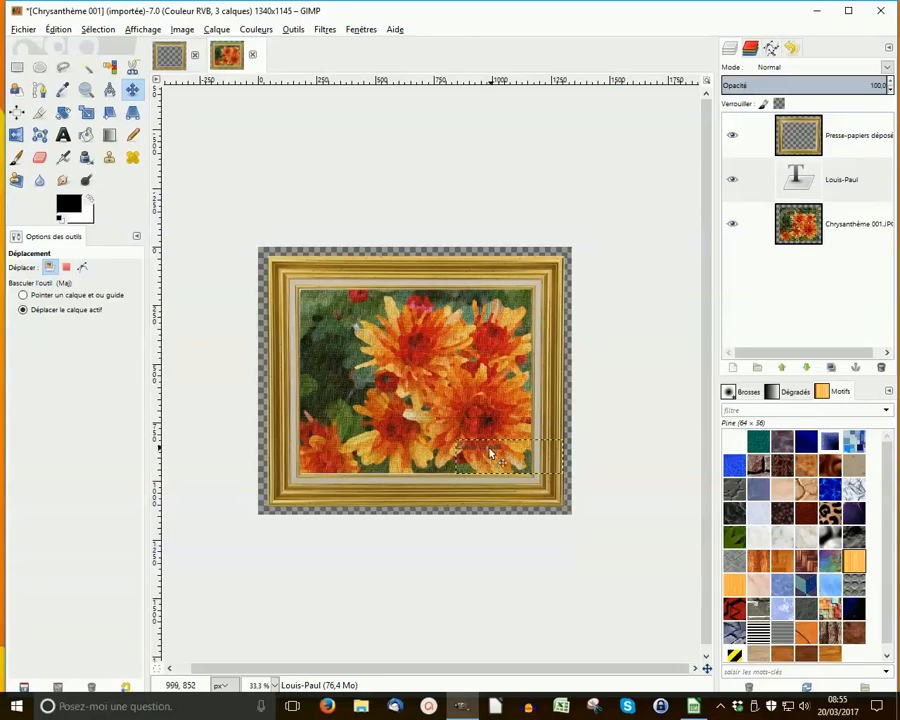
Make the frame layer active and minimize the image window
left_click(817, 237)
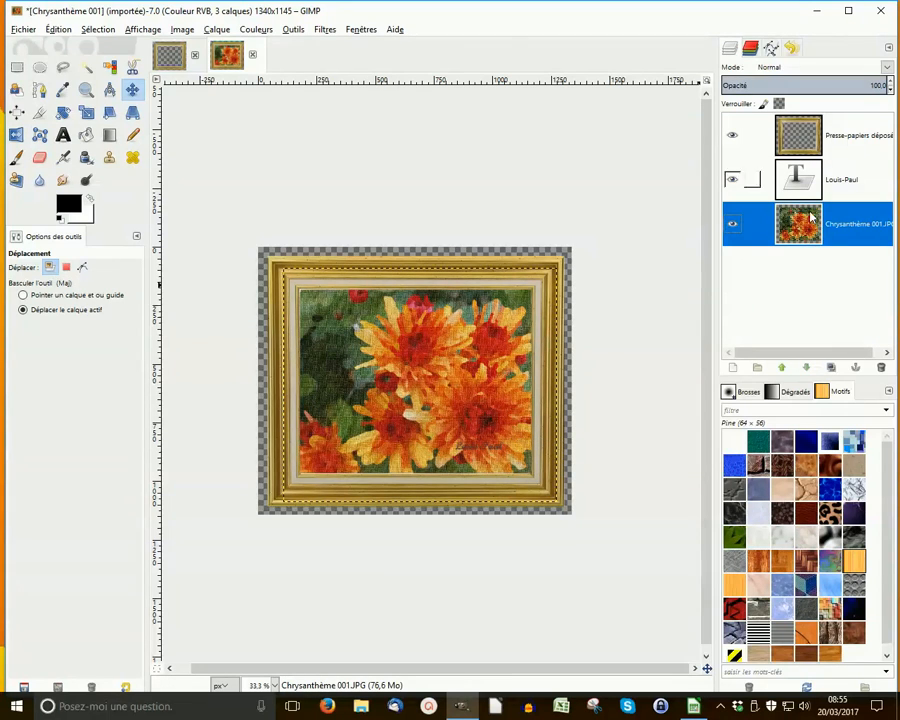
left_click(789, 134)
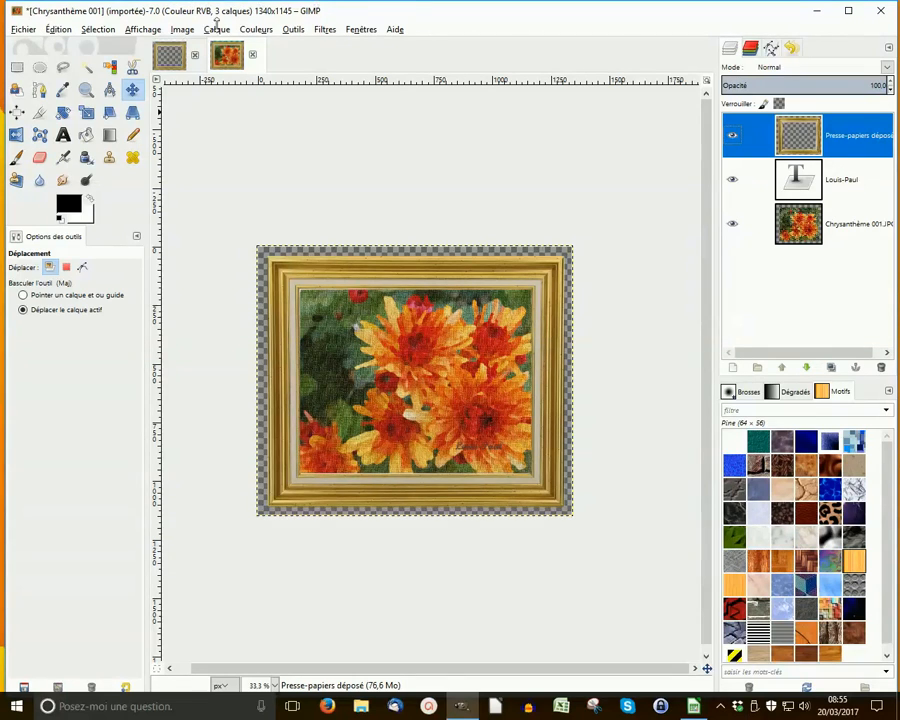
left_click(815, 10)
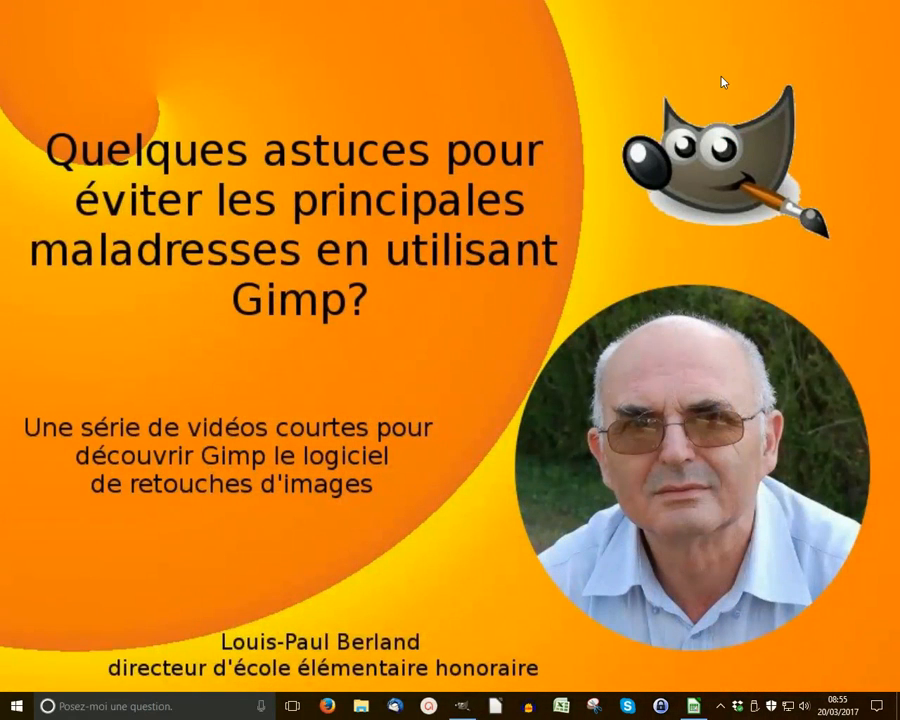